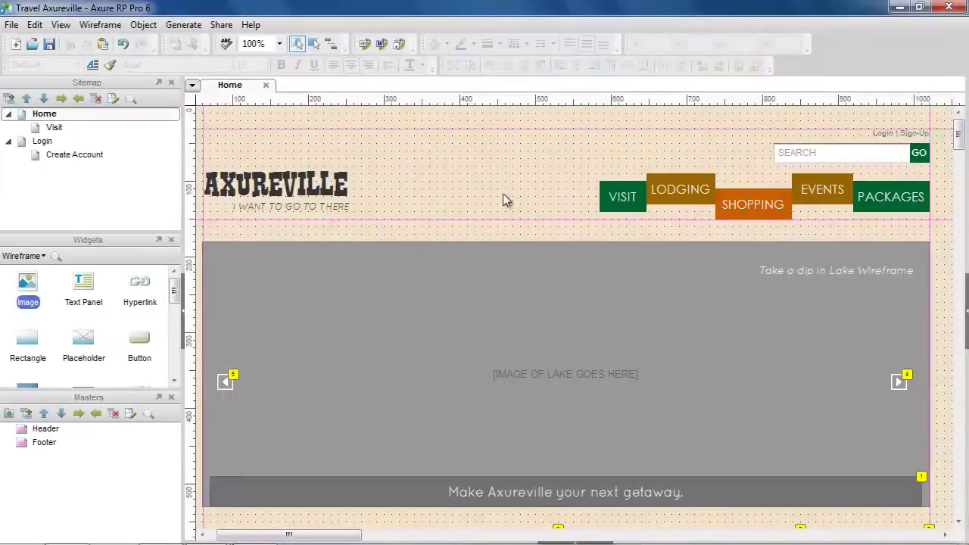
- Look through the File menu, close it, and show the Share menu commands
click(11, 24)
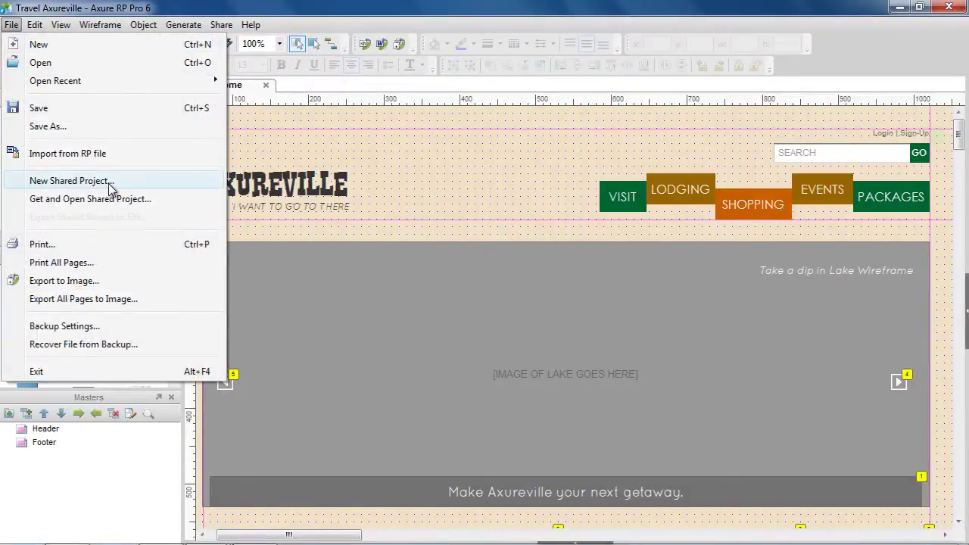
click(333, 156)
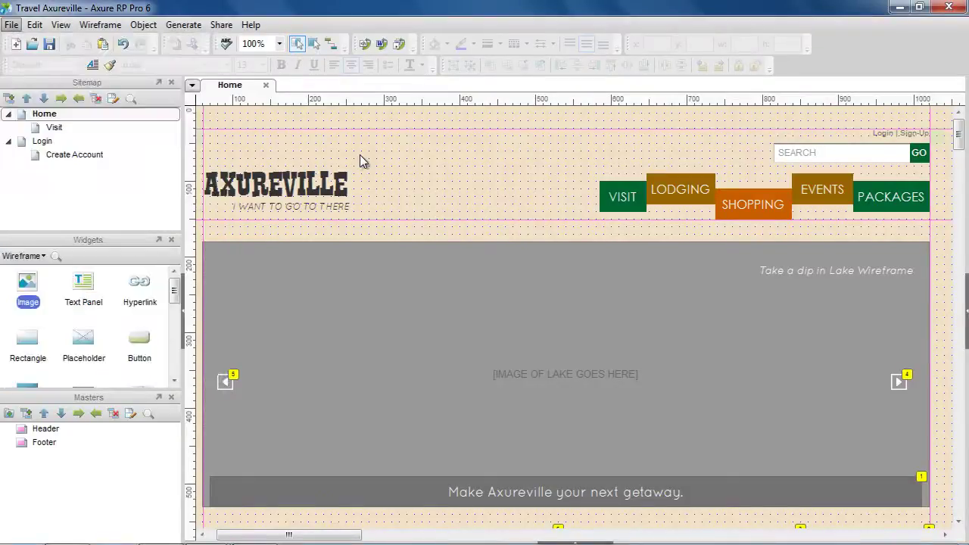
click(221, 25)
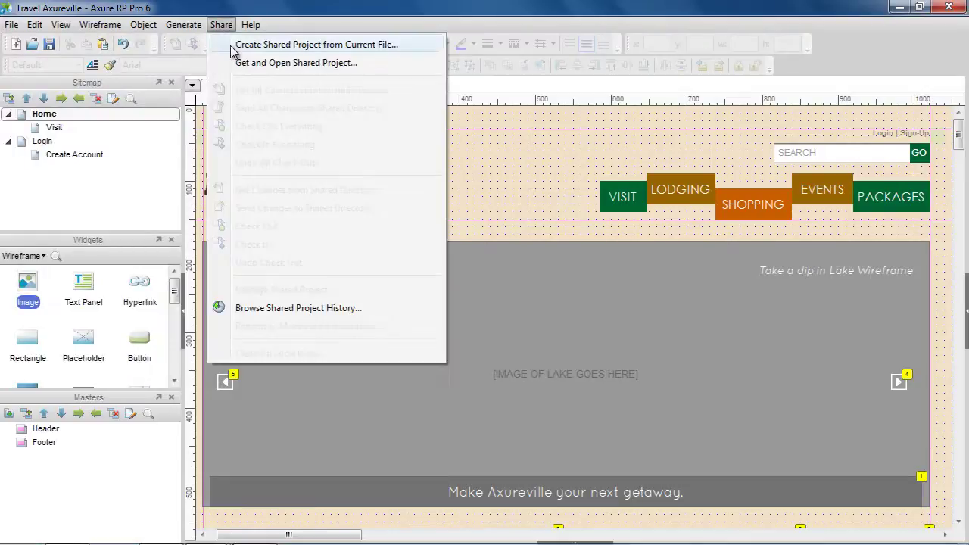
- Start a shared project from the current file and name it Travel Axureville Web
click(401, 44)
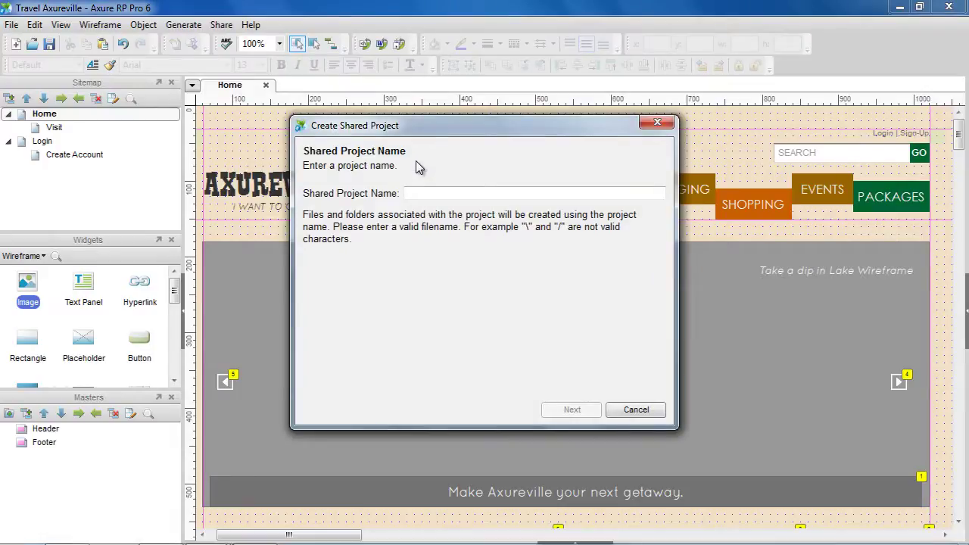
click(416, 192)
text(Travel Axureville Web)
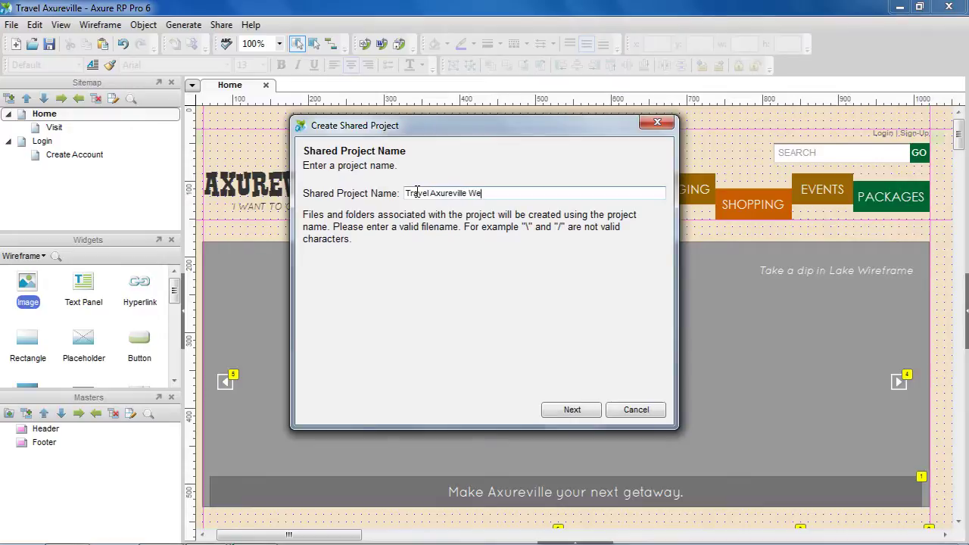
click(561, 409)
- Set the shared directory to \\vmware-host\Shared Folders\Acme Web Projects, keep the local directory, and finish
click(647, 195)
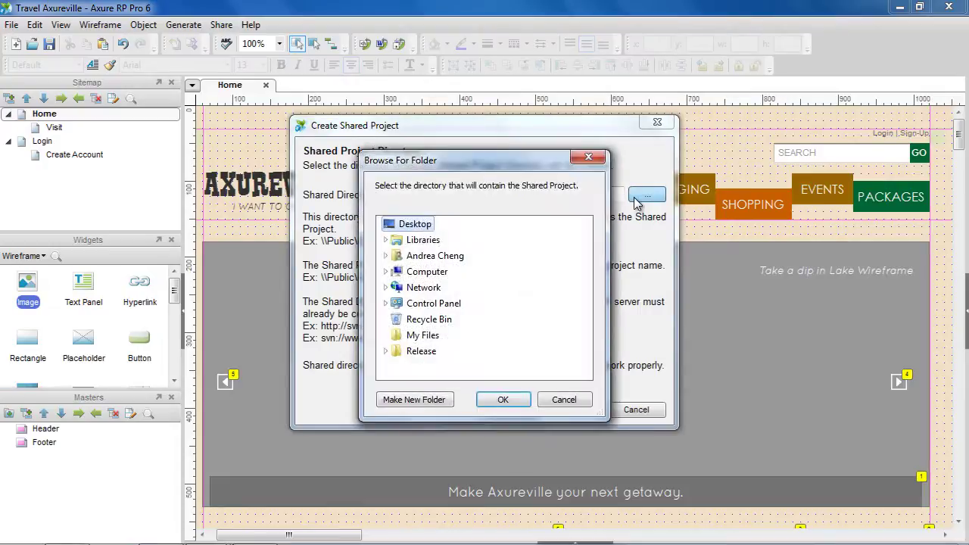
click(385, 287)
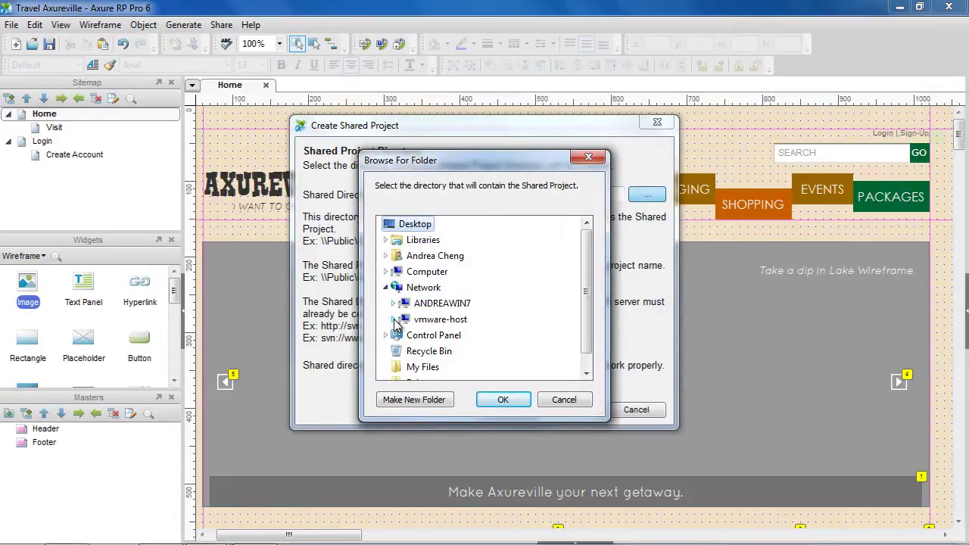
click(392, 319)
click(447, 350)
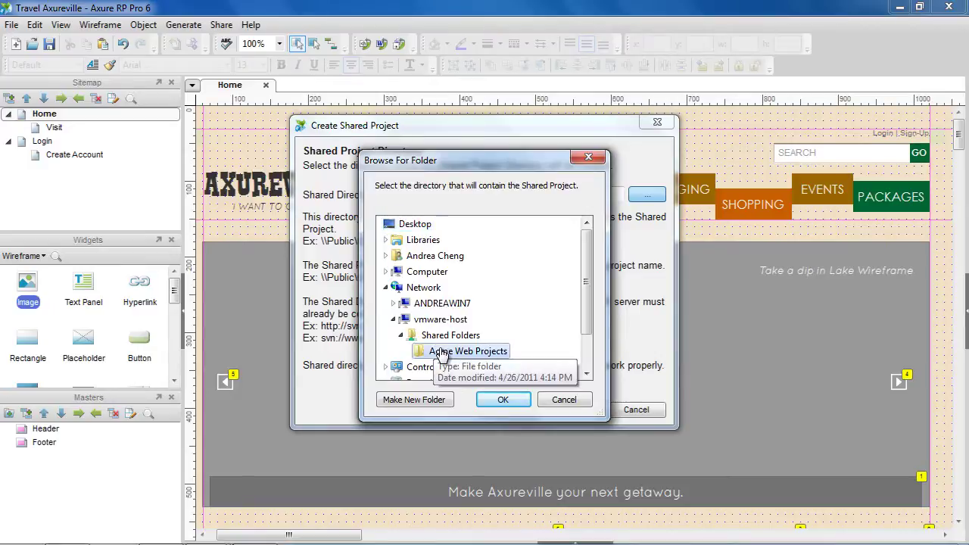
click(503, 399)
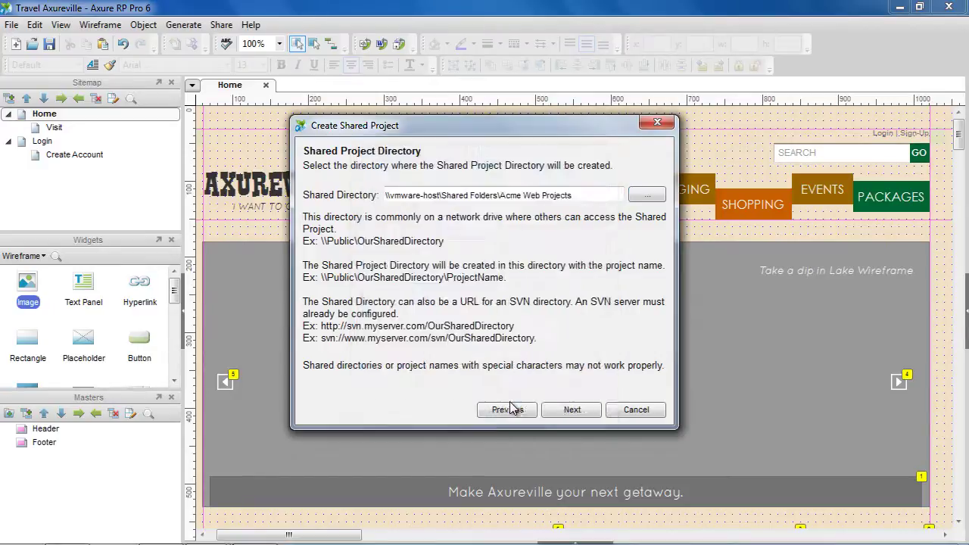
click(573, 413)
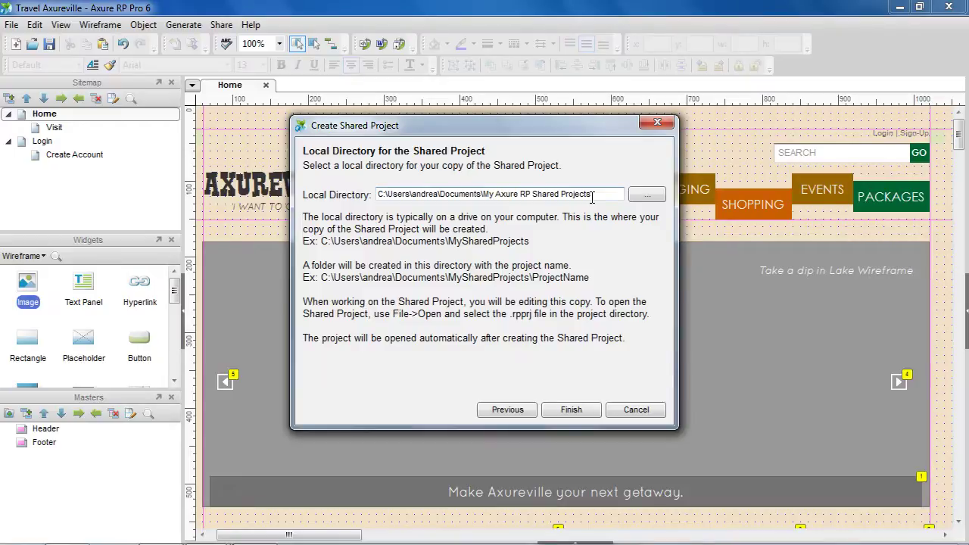
click(569, 411)
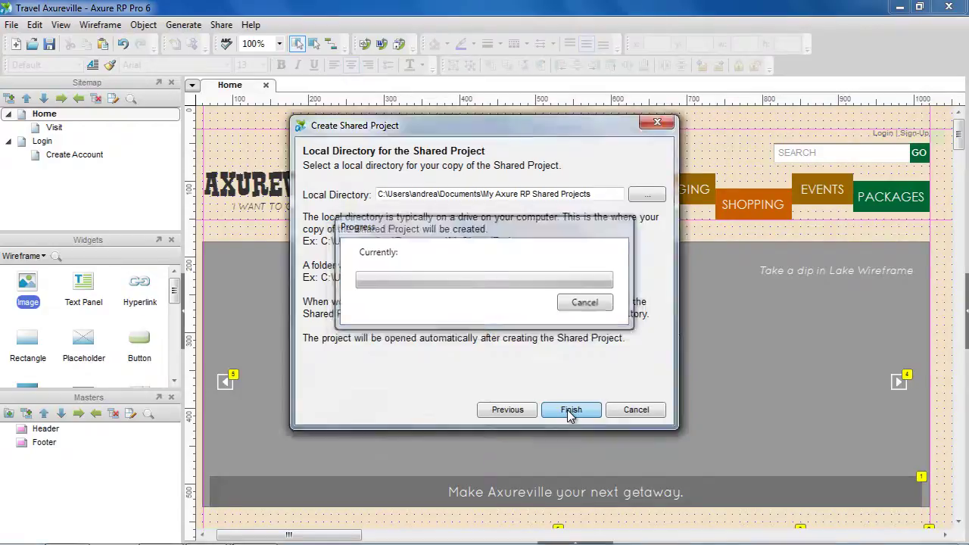
- Confirm creation, check Travel Axureville Web.rpprj in Explorer, then return Axure to full screen
click(594, 326)
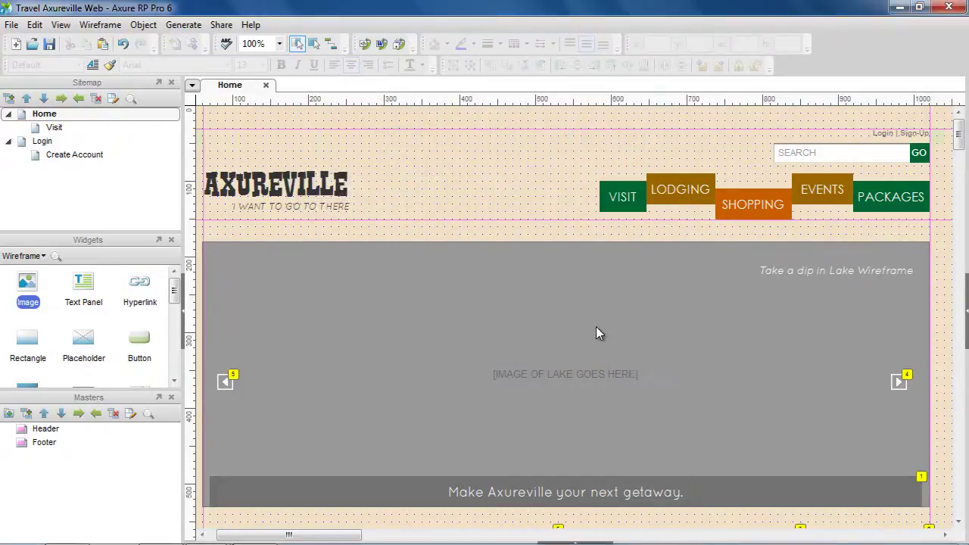
click(918, 8)
click(771, 230)
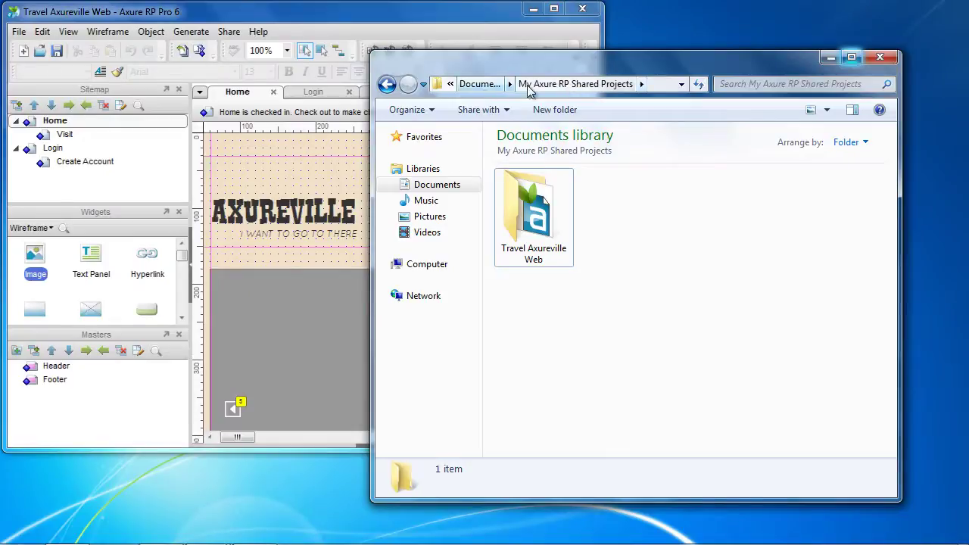
double_click(534, 212)
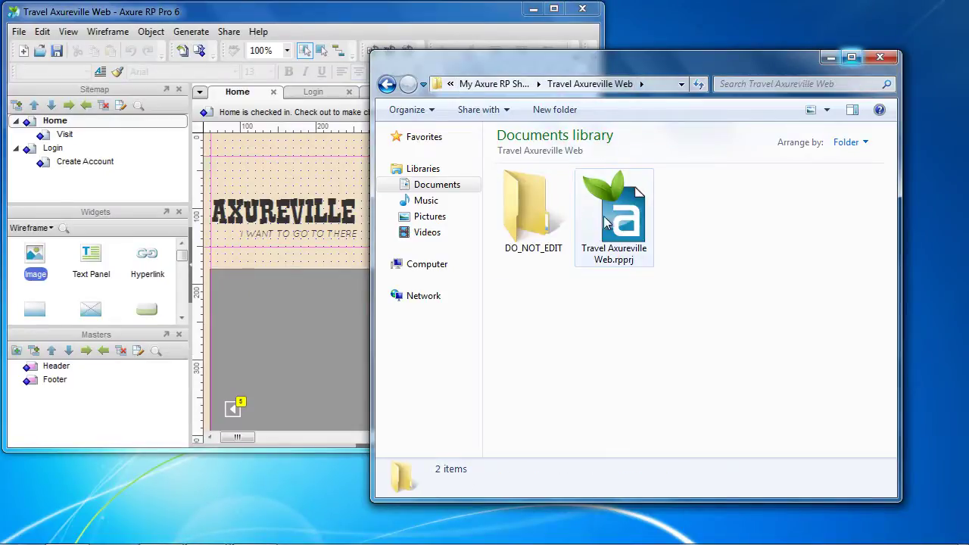
click(607, 216)
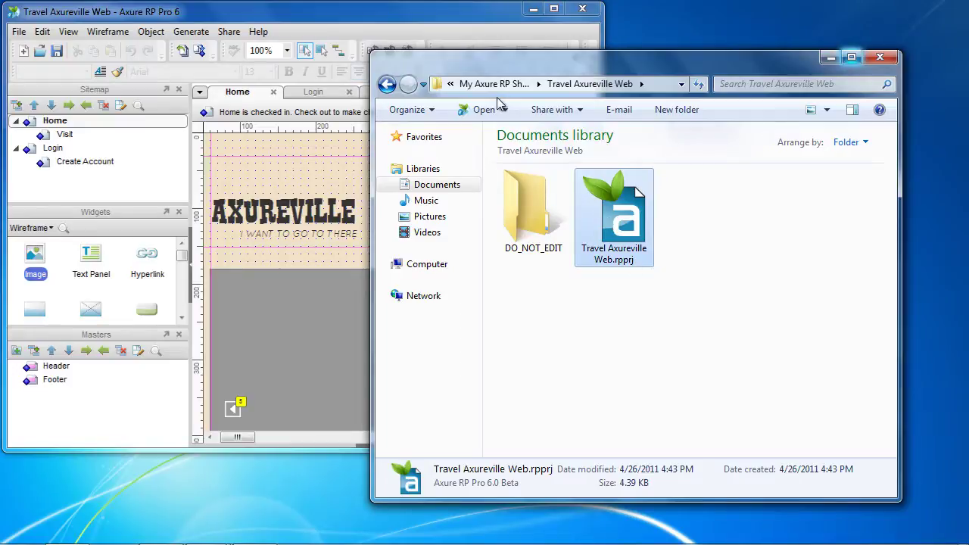
click(554, 20)
click(553, 9)
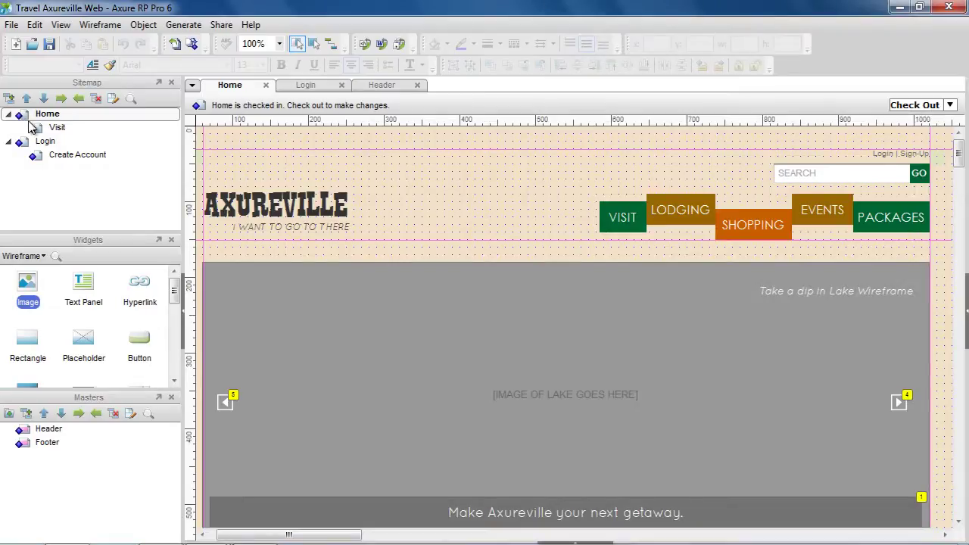
- Select both Login and Home in the Sitemap and check them out together
click(37, 147)
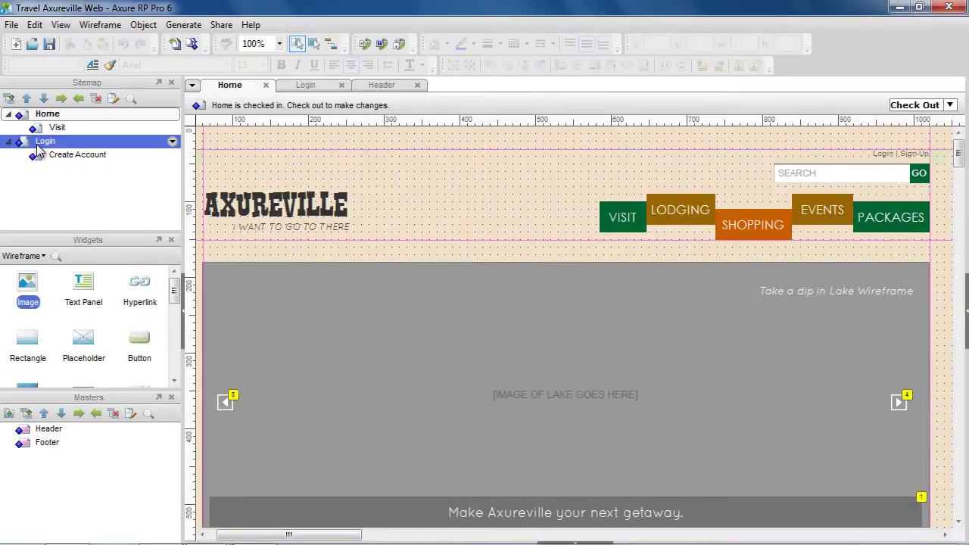
ctrl+click(45, 120)
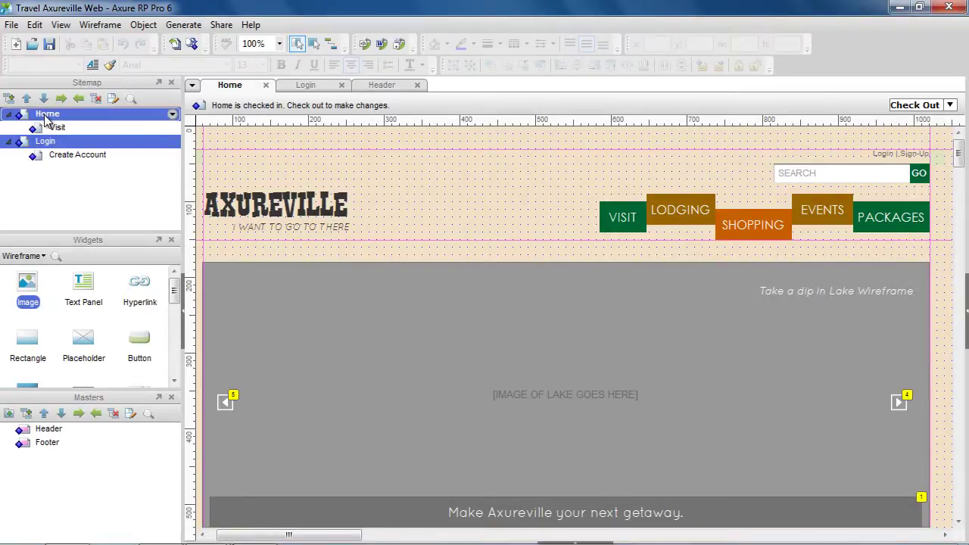
right_click(91, 113)
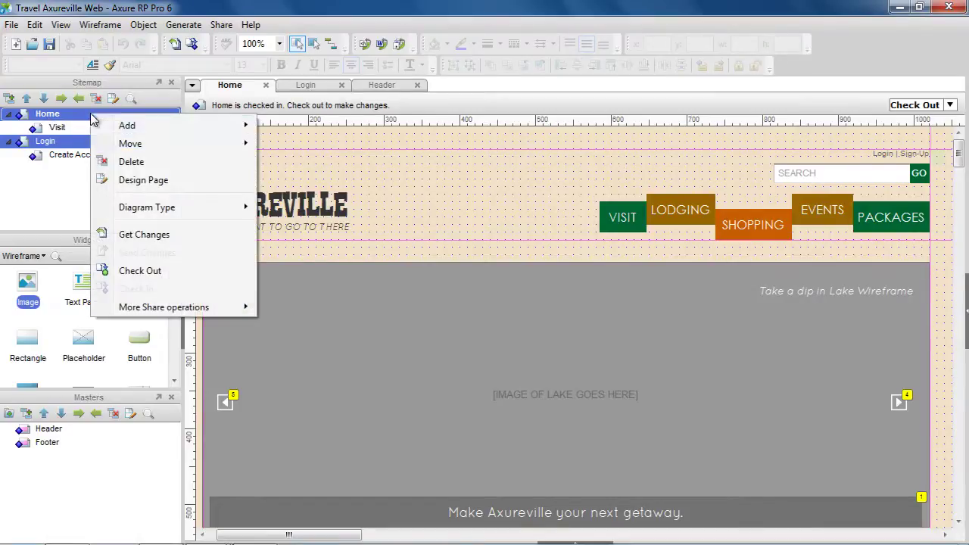
click(174, 274)
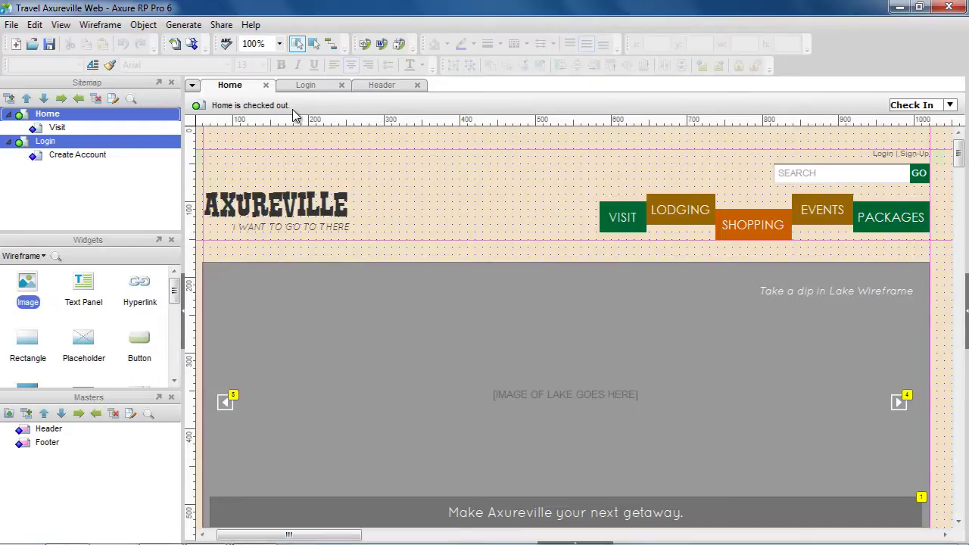
- Open the Login page and make edits on its canvas
double_click(64, 144)
drag(175, 288, 176, 333)
drag(27, 322, 255, 488)
scroll(510, 448, down, 3)
scroll(510, 448, down, 5)
drag(392, 268, 543, 271)
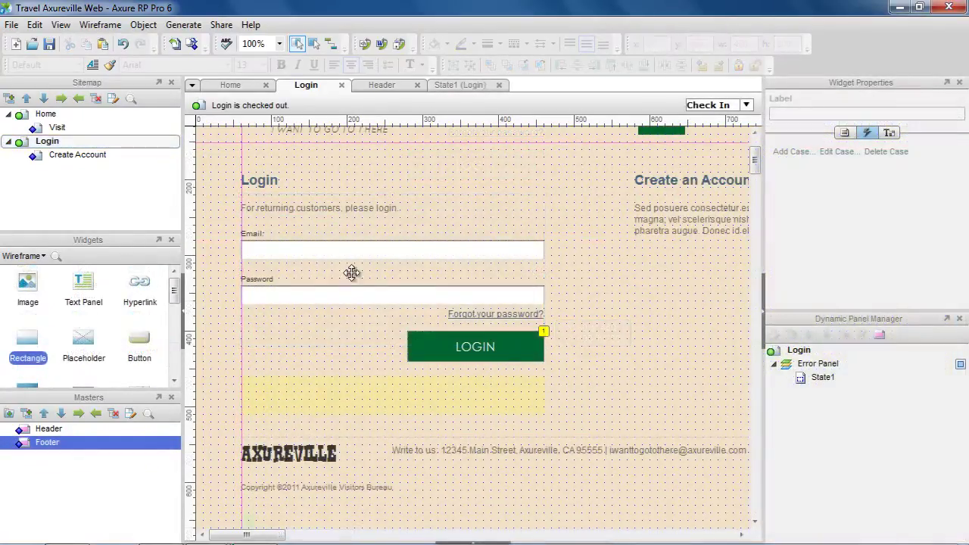
- Add four new child pages under Home in the Sitemap
click(45, 113)
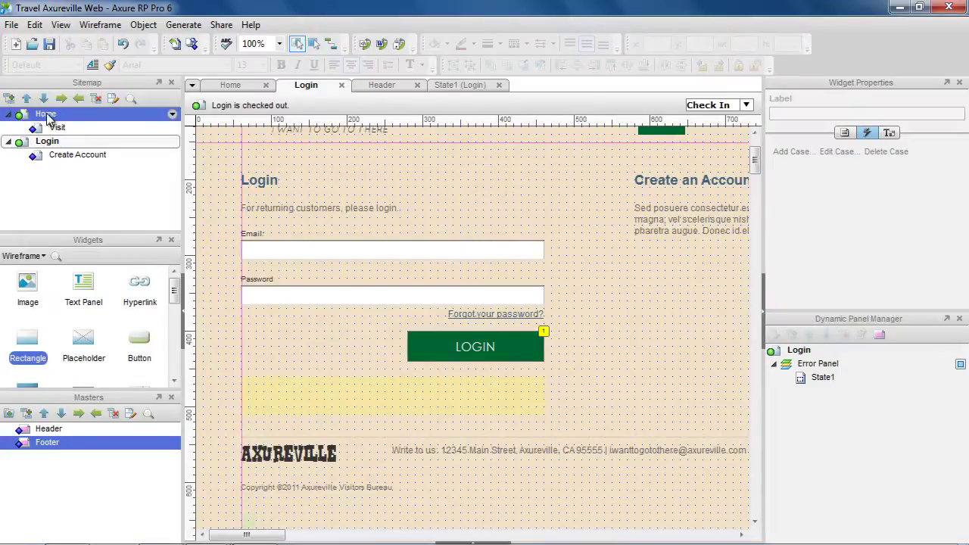
click(9, 99)
click(9, 99)
click(9, 99)
click(9, 99)
click(72, 141)
- Rename the new pages Lodging, Shopping, Events and Packages
click(72, 141)
text(Lodging)
click(74, 155)
click(74, 155)
text(Shopping)
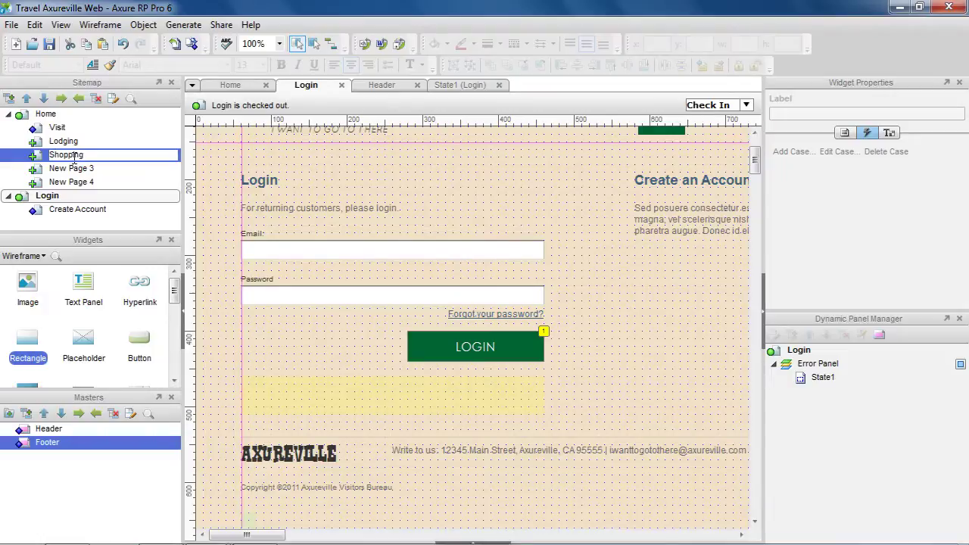
click(73, 172)
click(73, 174)
text(Events)
click(75, 183)
click(79, 184)
text(P)
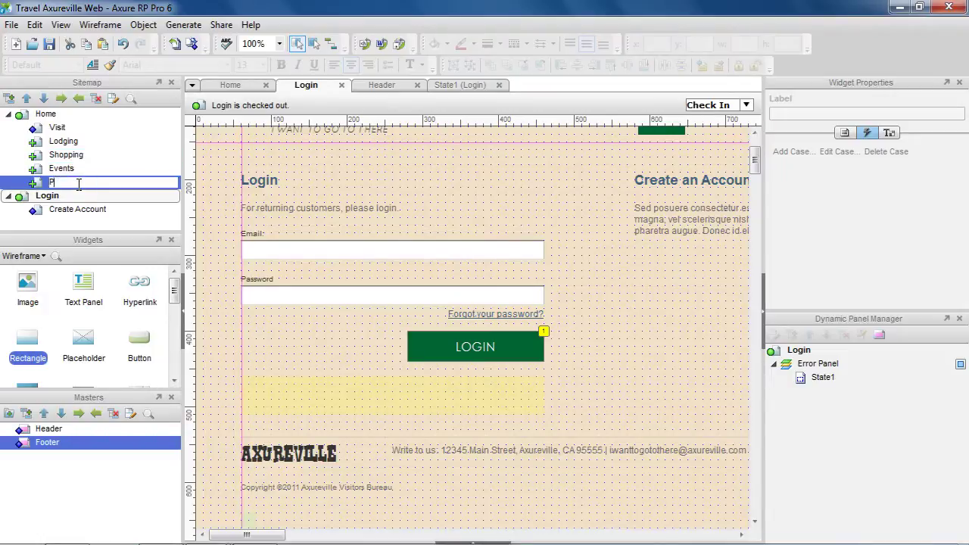
text(ackages)
key(Return)
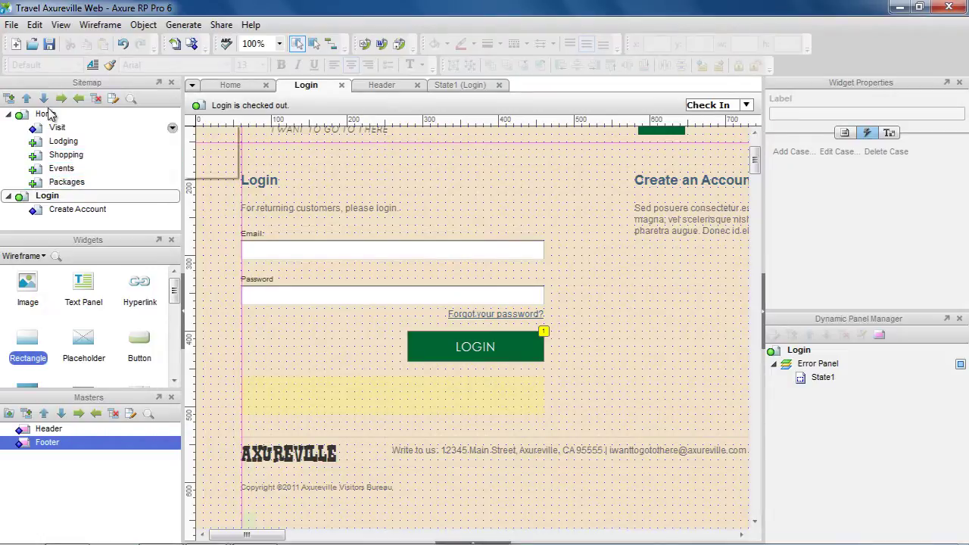
click(13, 29)
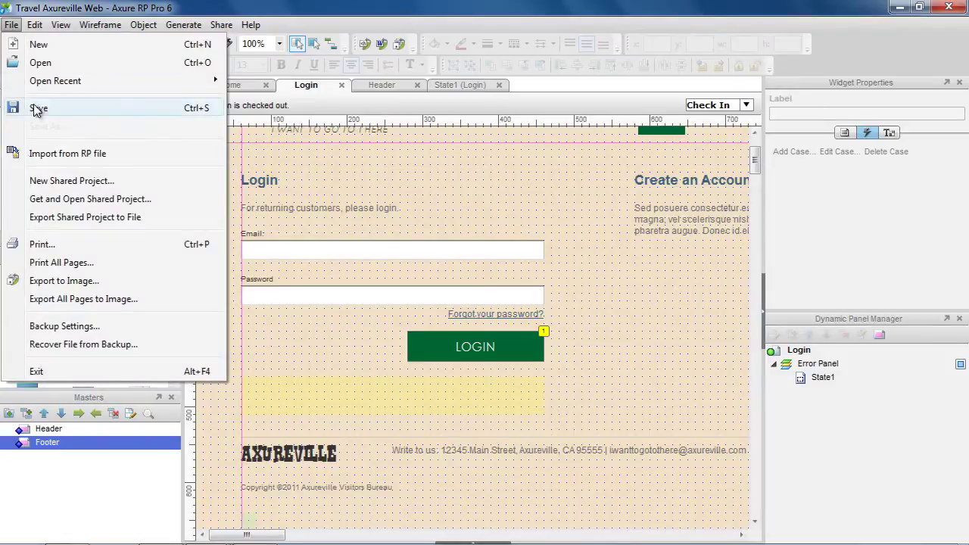
- Save the project, then select the Login page and bring up its Check In options
click(66, 107)
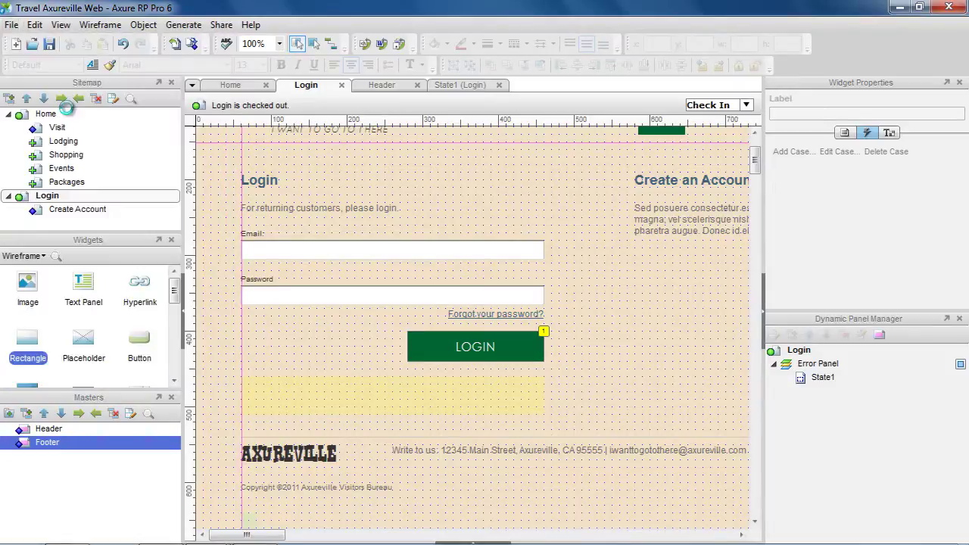
click(61, 197)
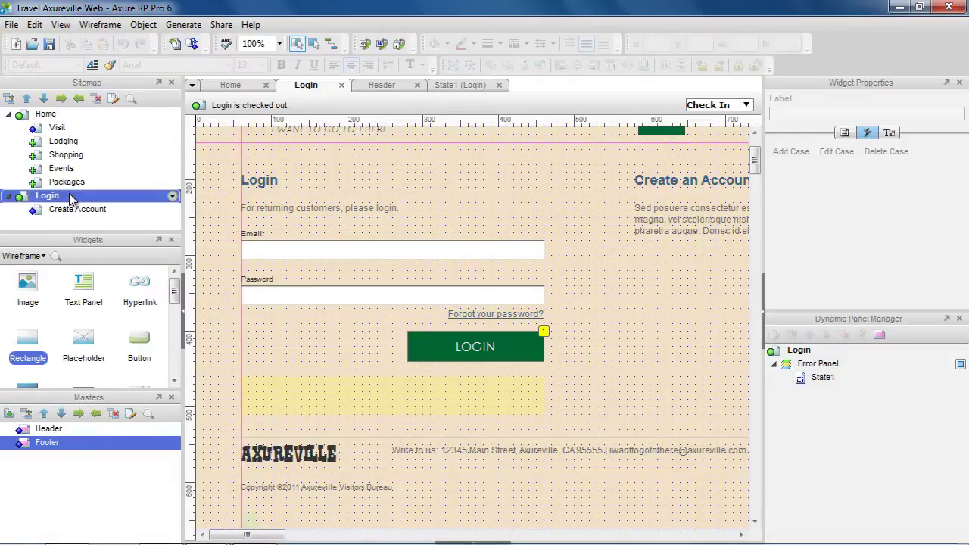
right_click(73, 196)
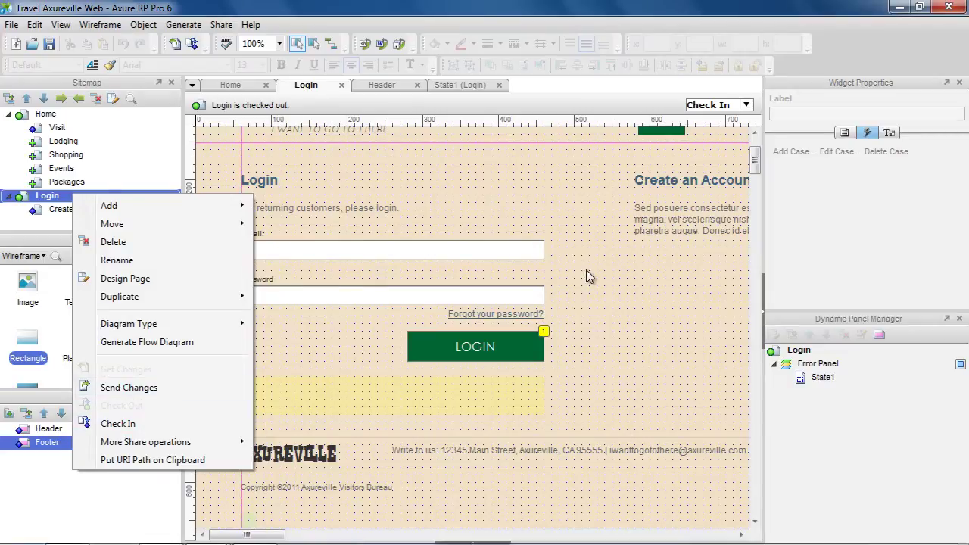
click(629, 235)
click(746, 105)
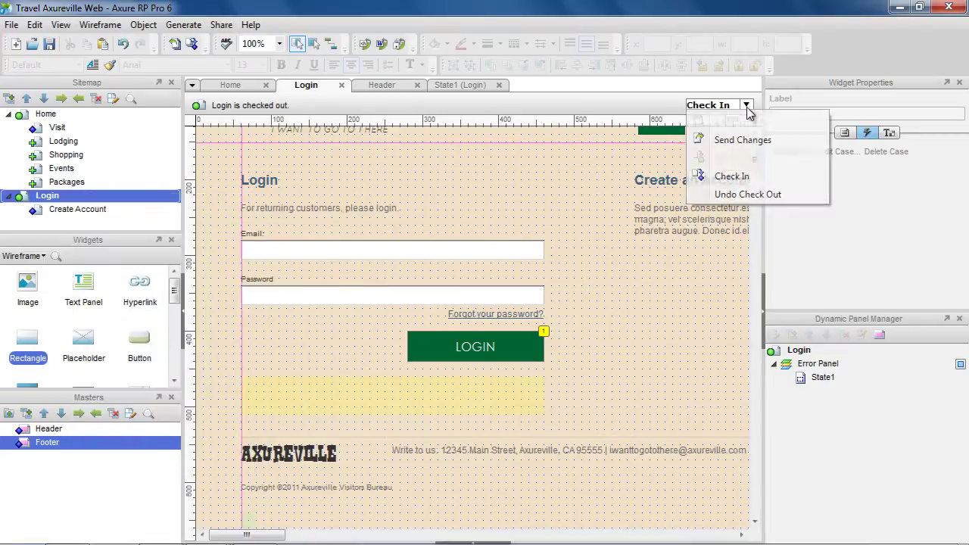
- Check in Login, entering the note 'Added interactions to validate login.' and confirming
click(744, 173)
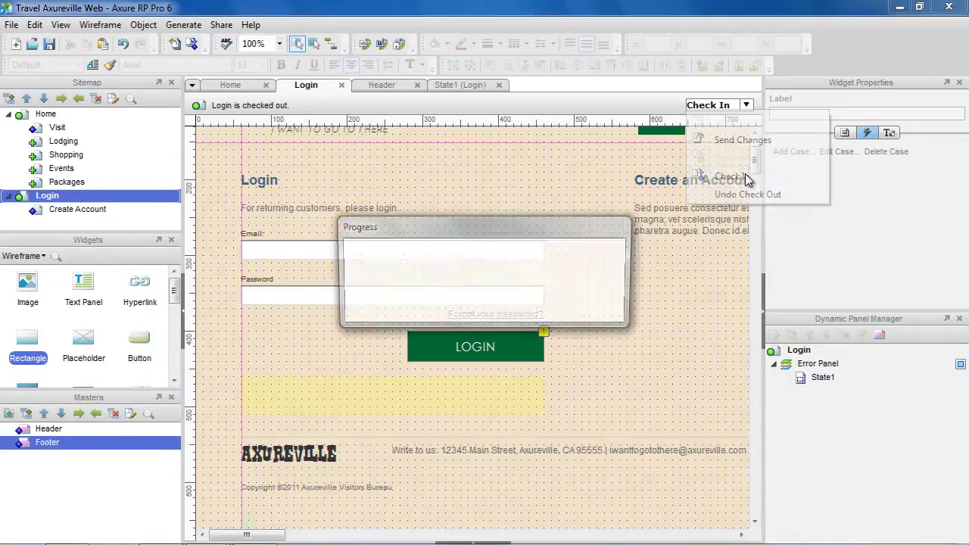
click(539, 333)
text(A)
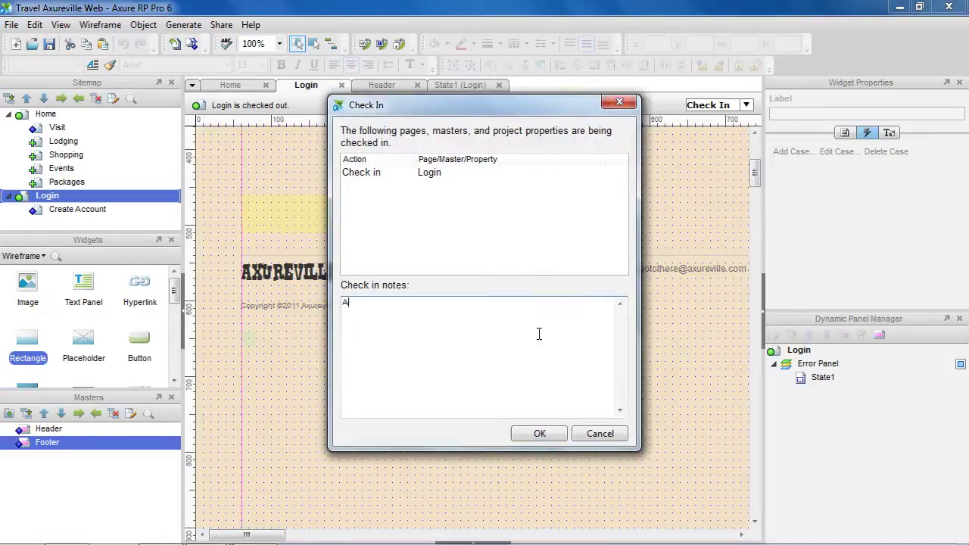
text(dded interactions to validate login.)
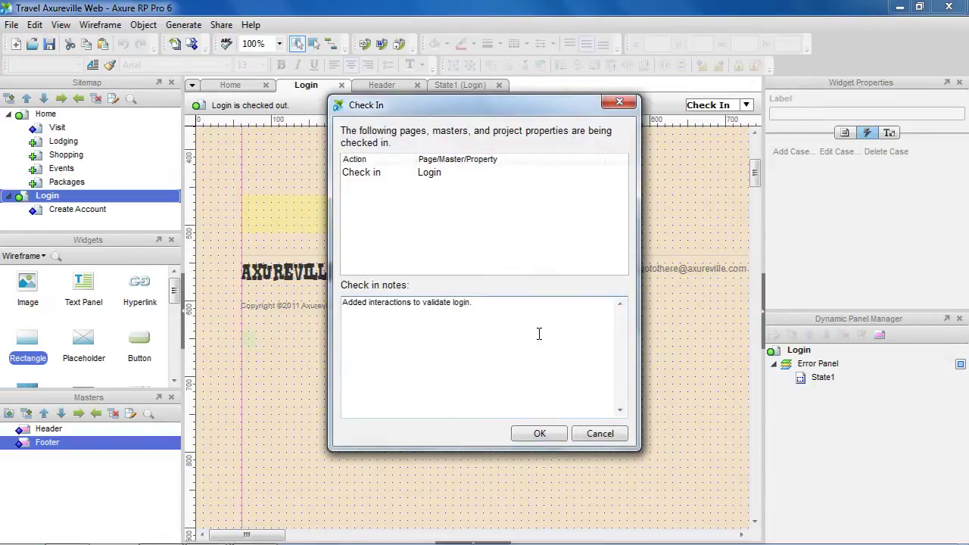
click(556, 436)
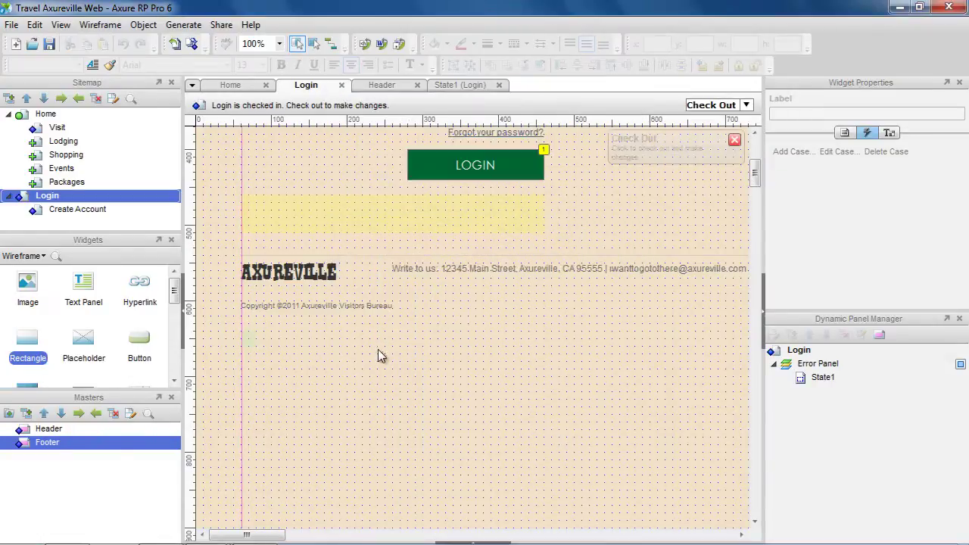
- Select the Home page in the Sitemap and open it
click(67, 115)
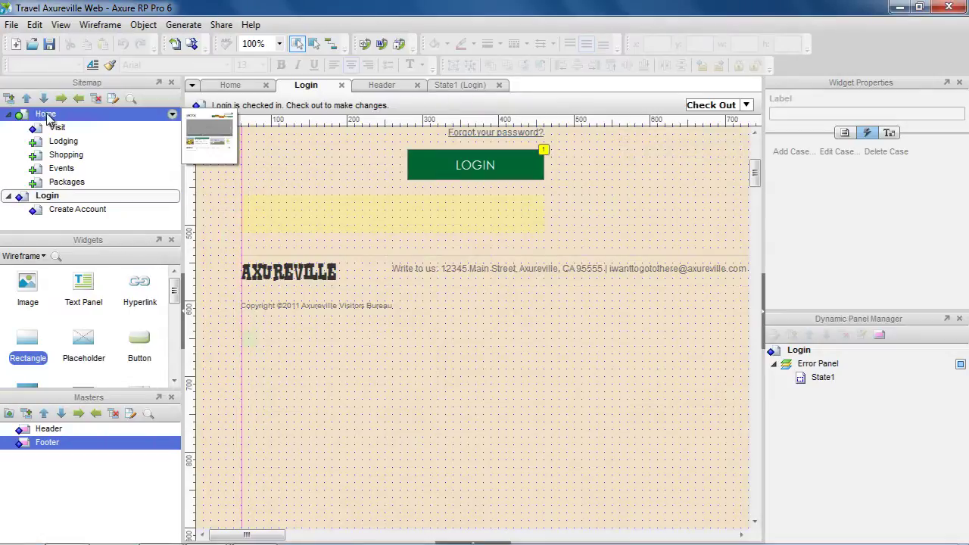
double_click(69, 116)
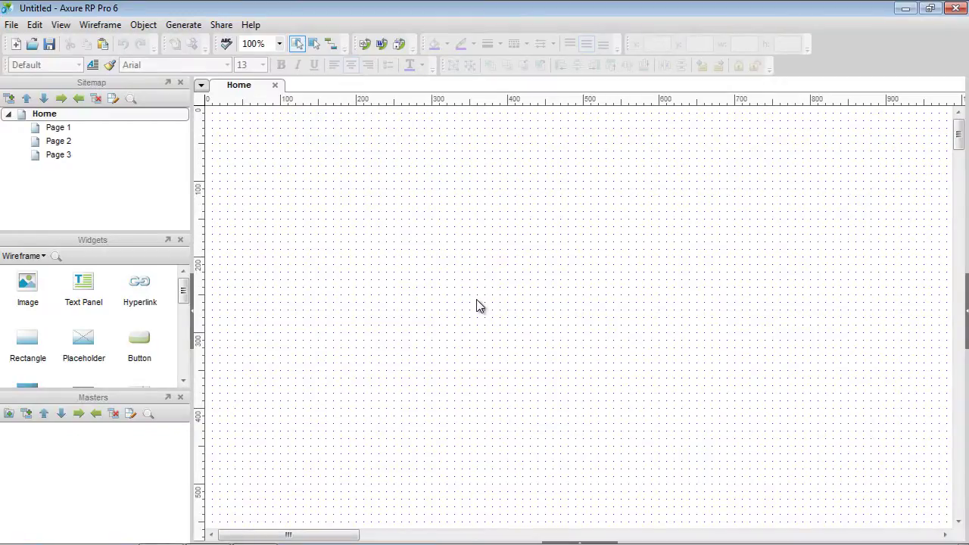
- Get the Travel Axureville Web shared project from Acme Web Projects into a local copy
click(217, 30)
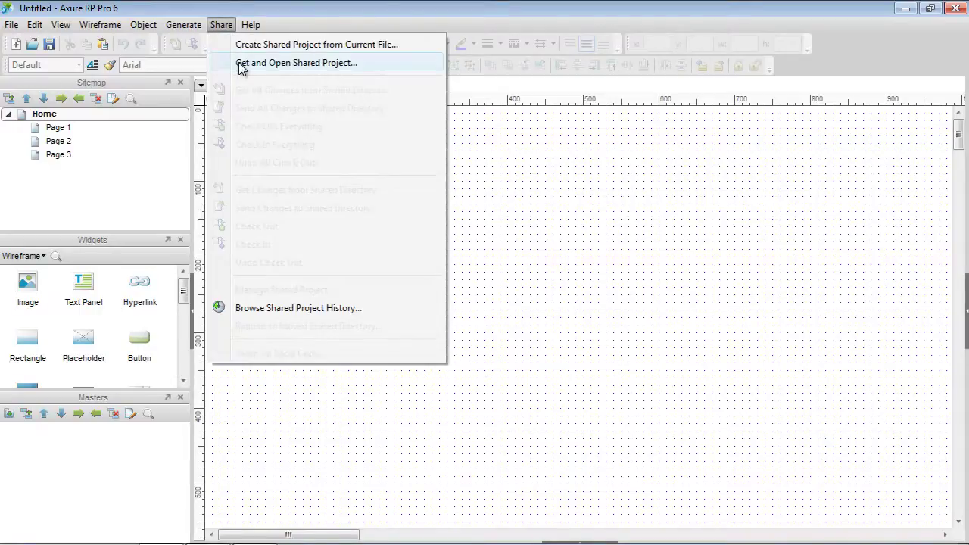
click(364, 63)
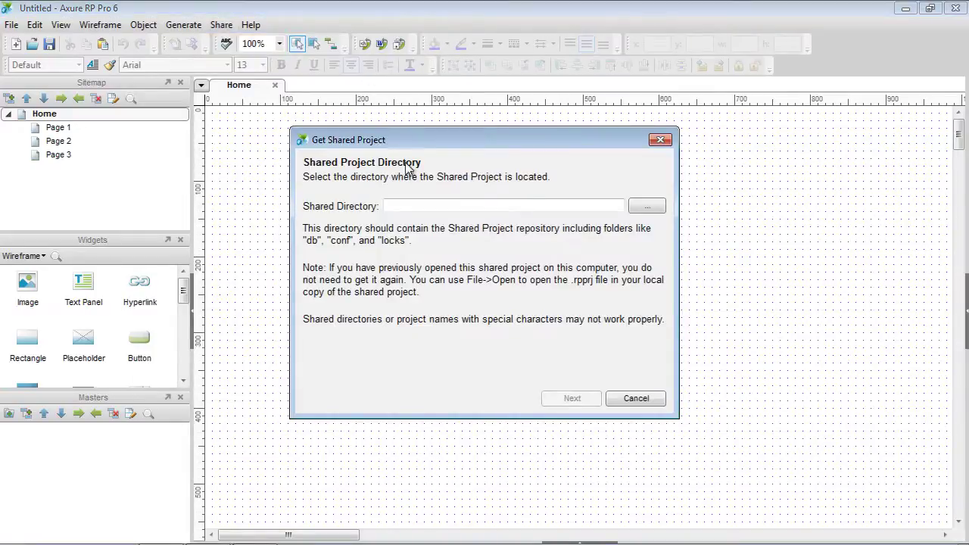
click(647, 206)
click(386, 284)
click(387, 319)
click(492, 256)
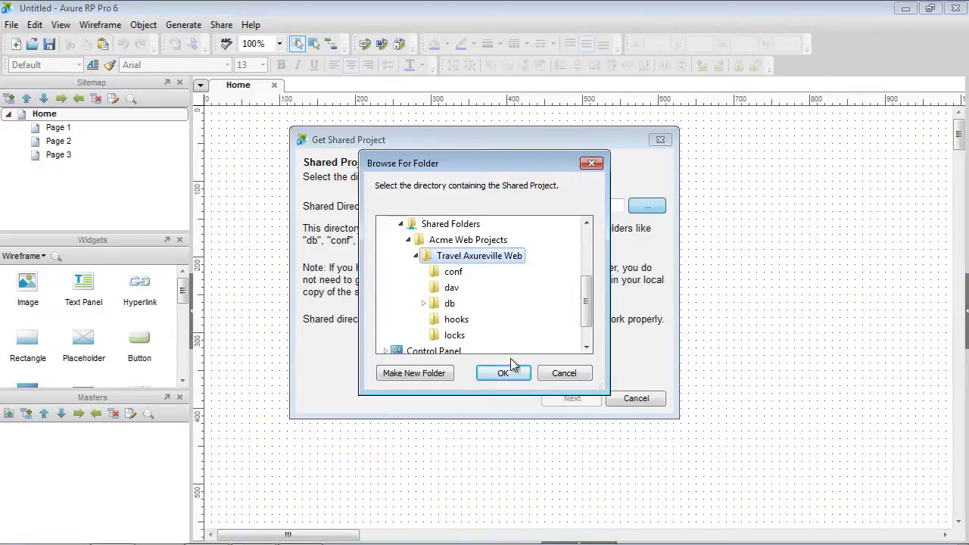
click(515, 380)
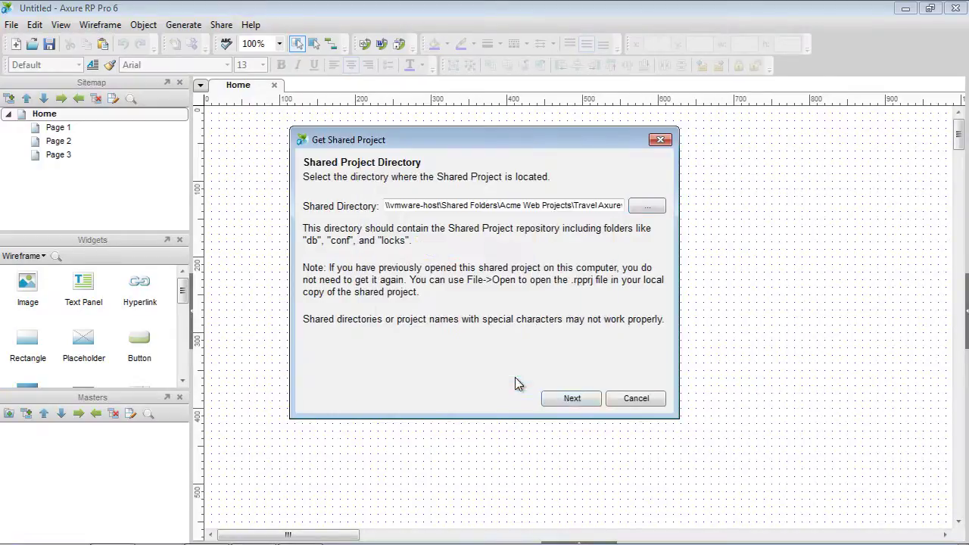
click(573, 400)
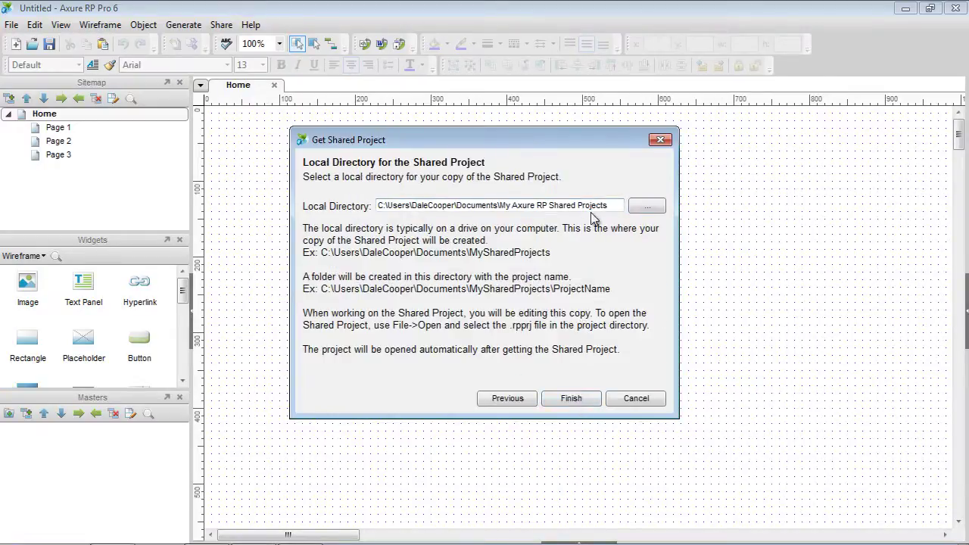
click(571, 400)
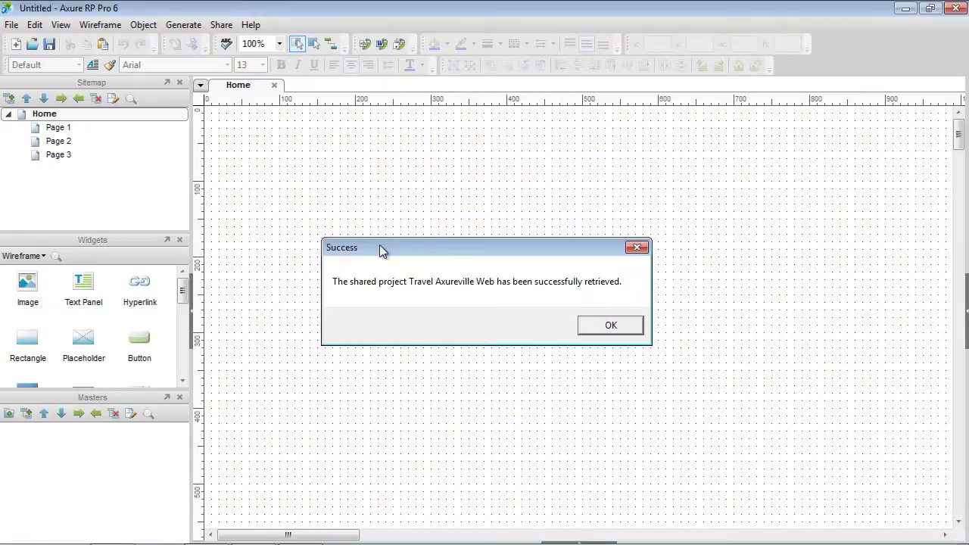
key(Return)
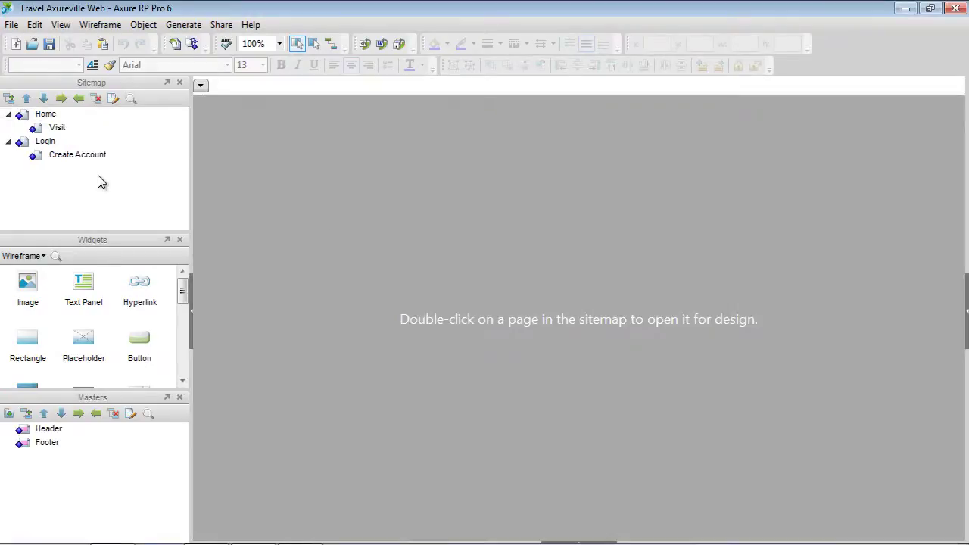
- Open the Login page in the design area
double_click(46, 142)
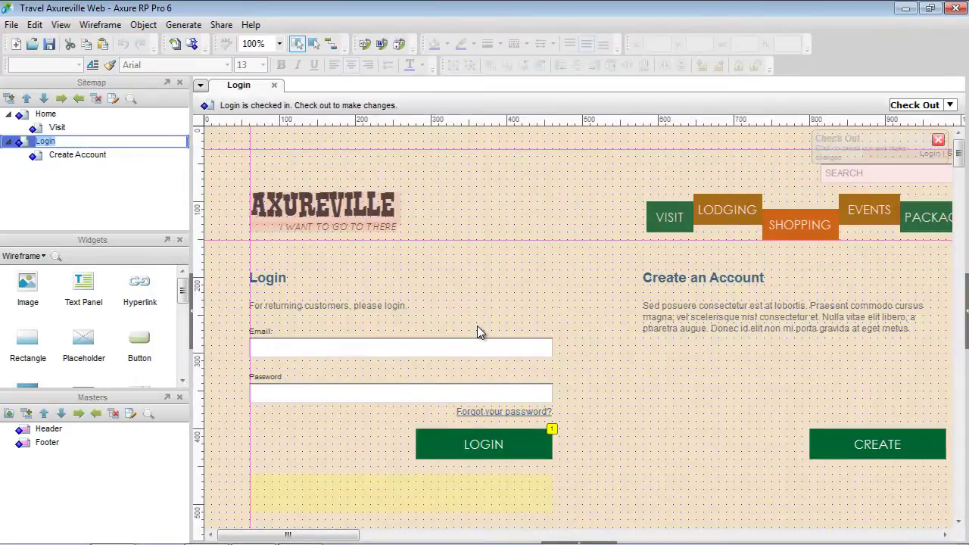
scroll(476, 331, down, 3)
scroll(454, 325, up, 3)
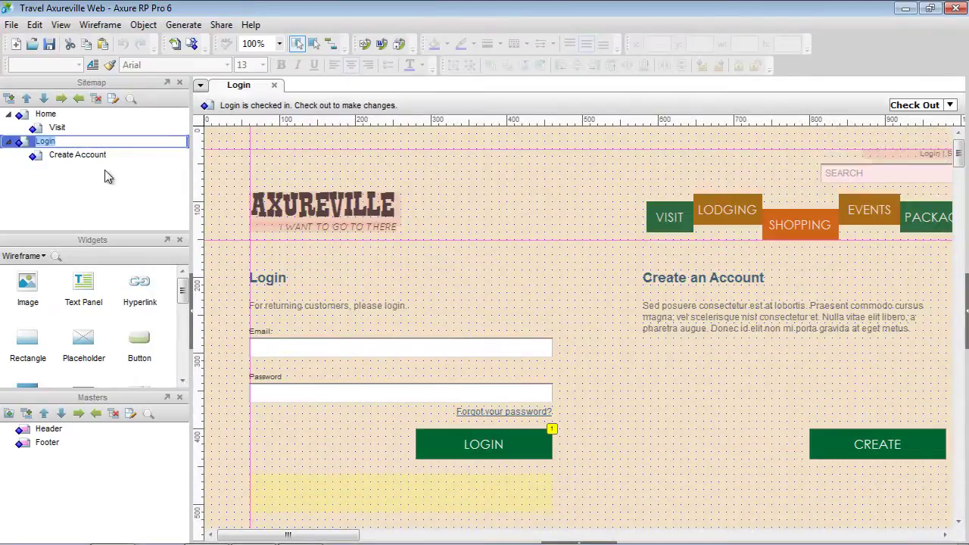
- Check out Home and Visit, accept that Home is held elsewhere, and open Visit
click(44, 114)
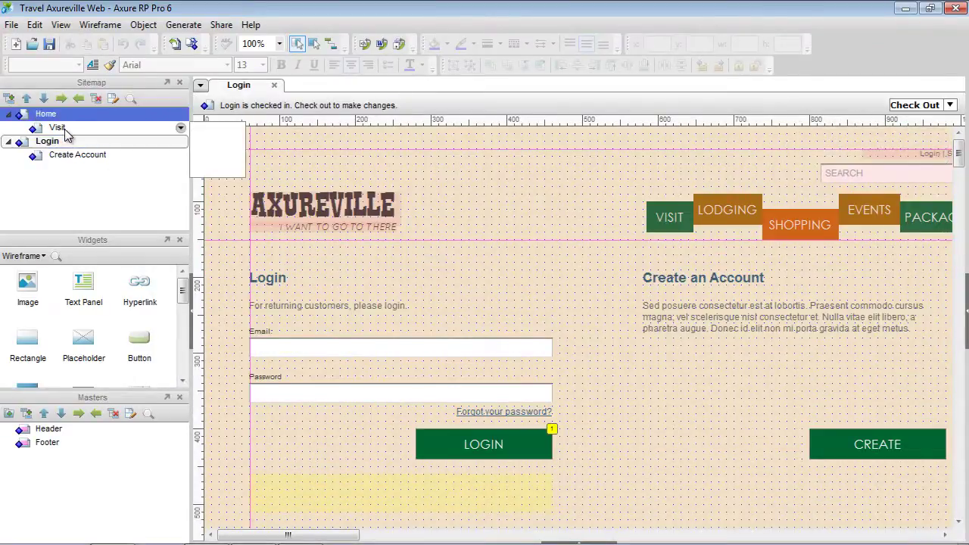
ctrl+click(61, 127)
right_click(65, 130)
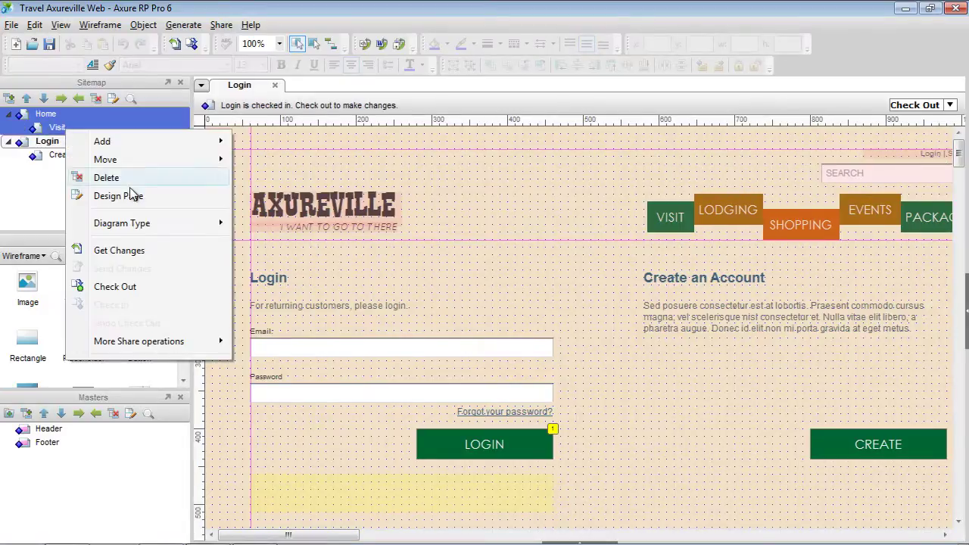
click(151, 283)
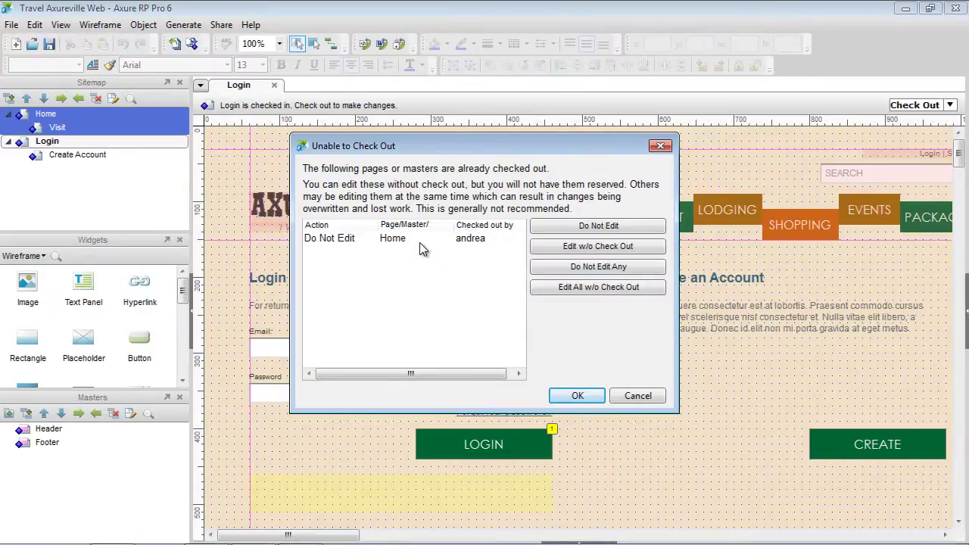
click(420, 241)
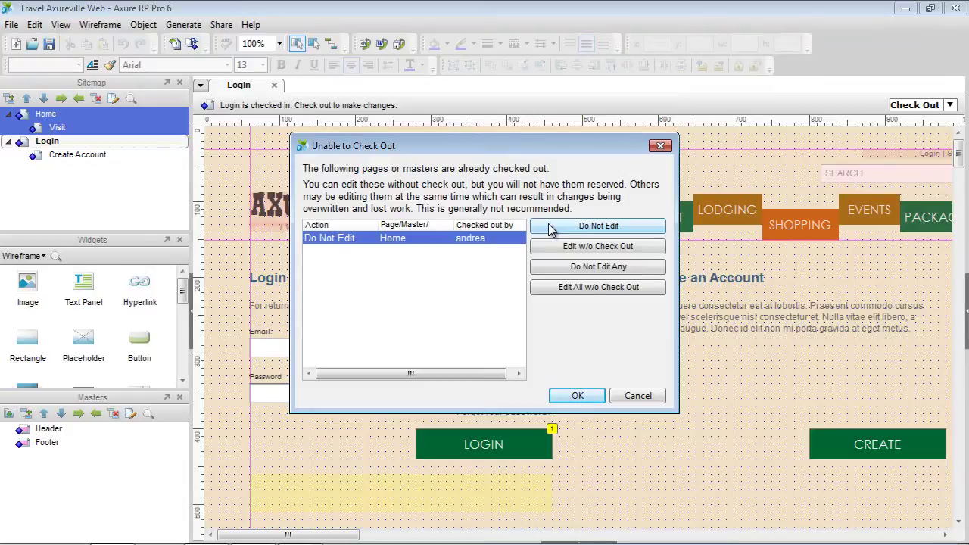
click(589, 394)
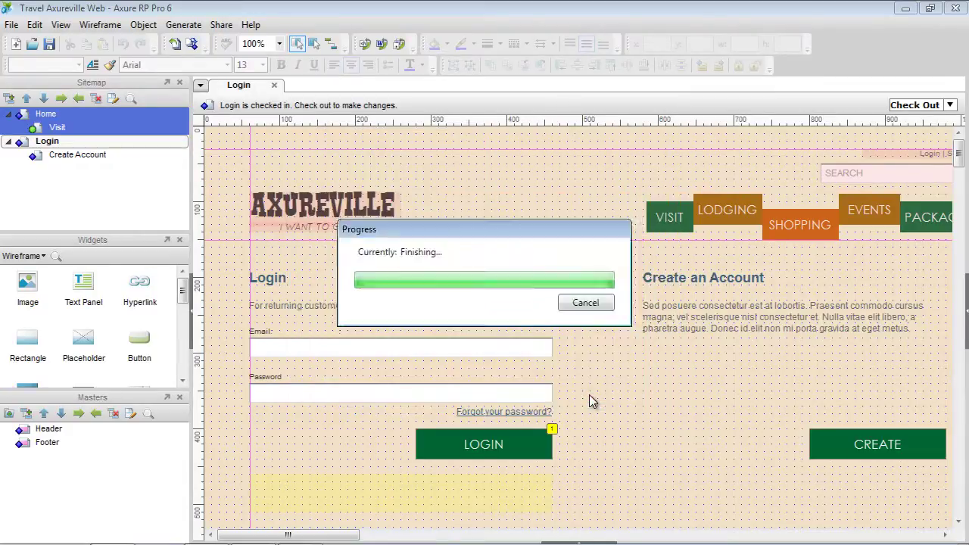
double_click(61, 127)
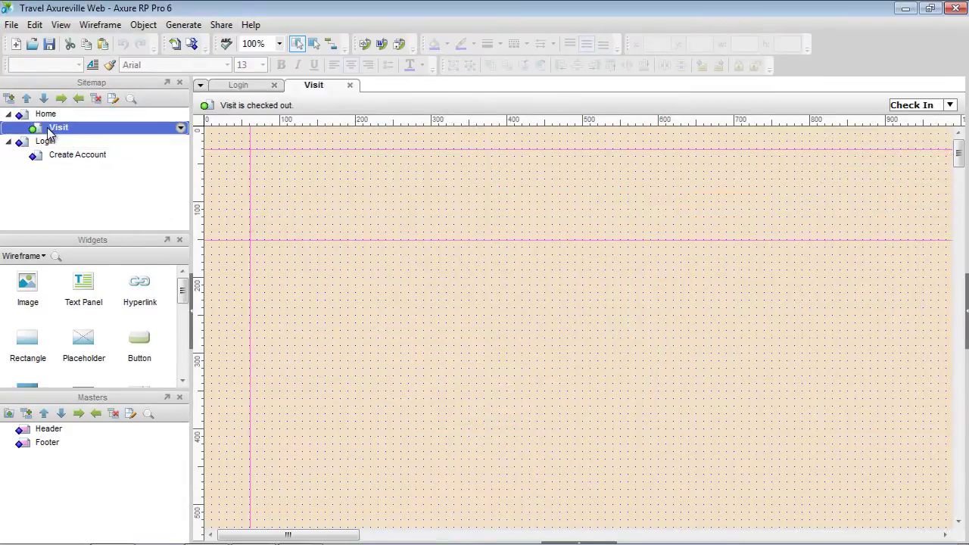
- Place the Header master atop the Visit page and check in everything with note 'Completed Visit pa'
drag(43, 436, 253, 157)
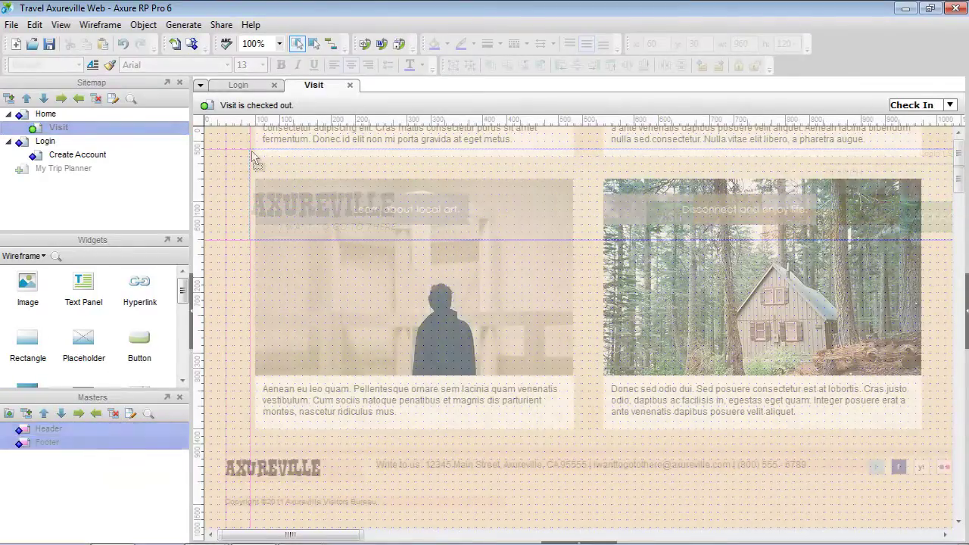
scroll(536, 499, up, 5)
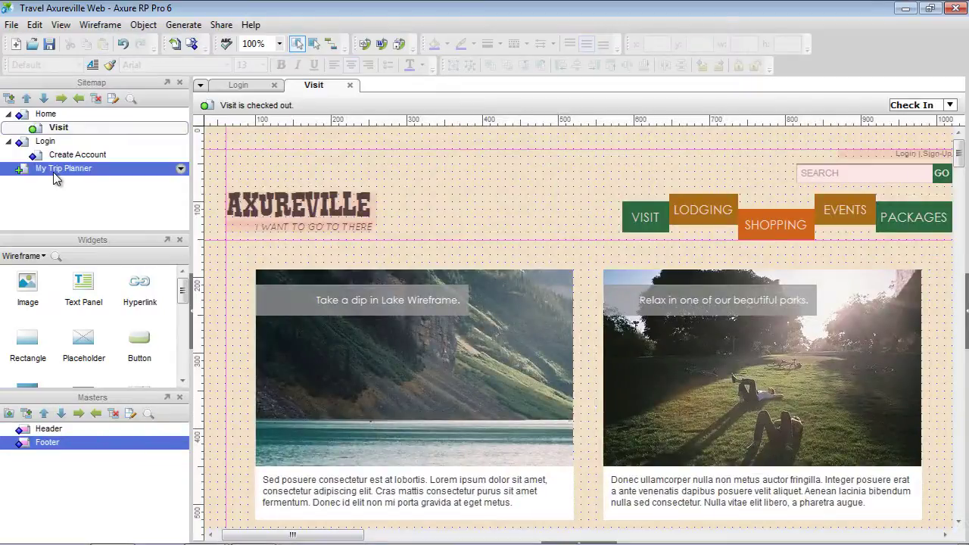
click(219, 24)
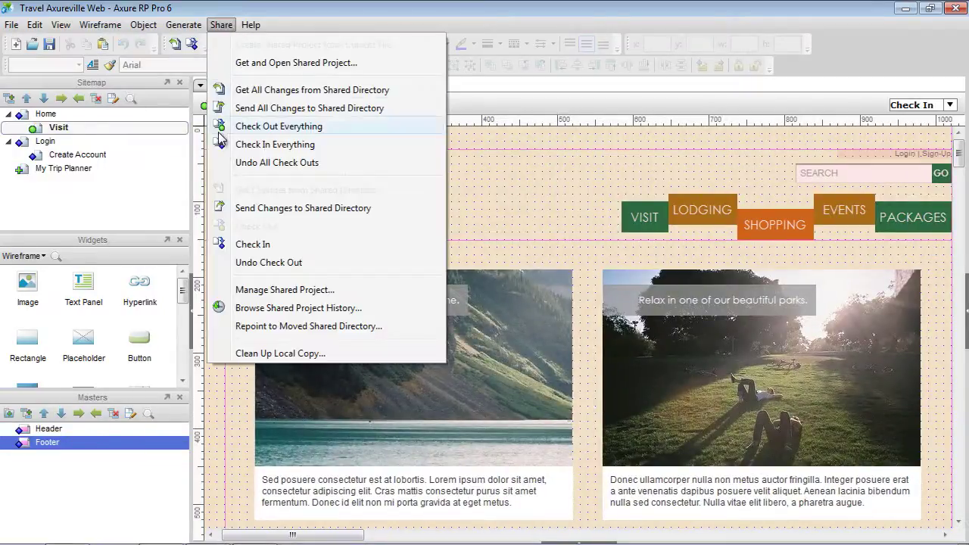
click(341, 144)
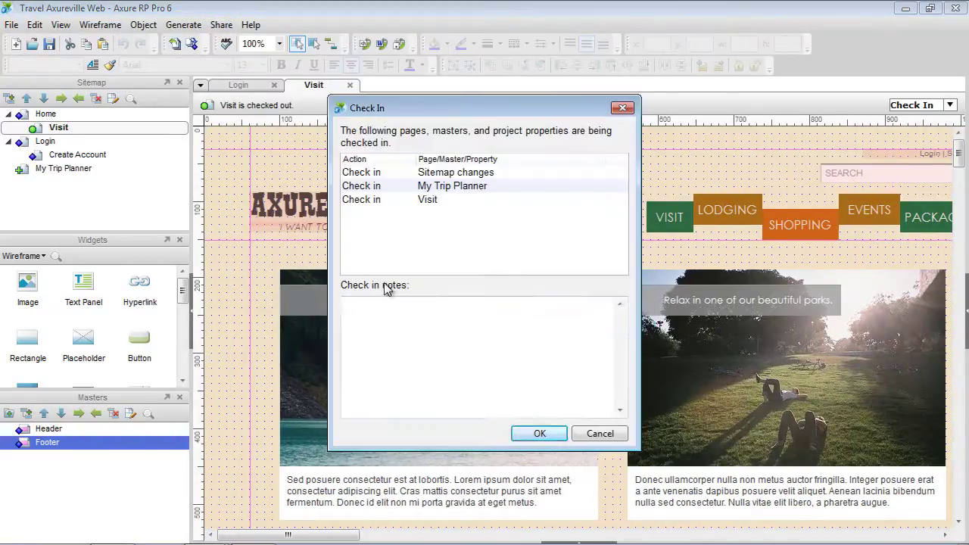
click(405, 327)
text(Completed Visit page and added My Trip Planner with layout.)
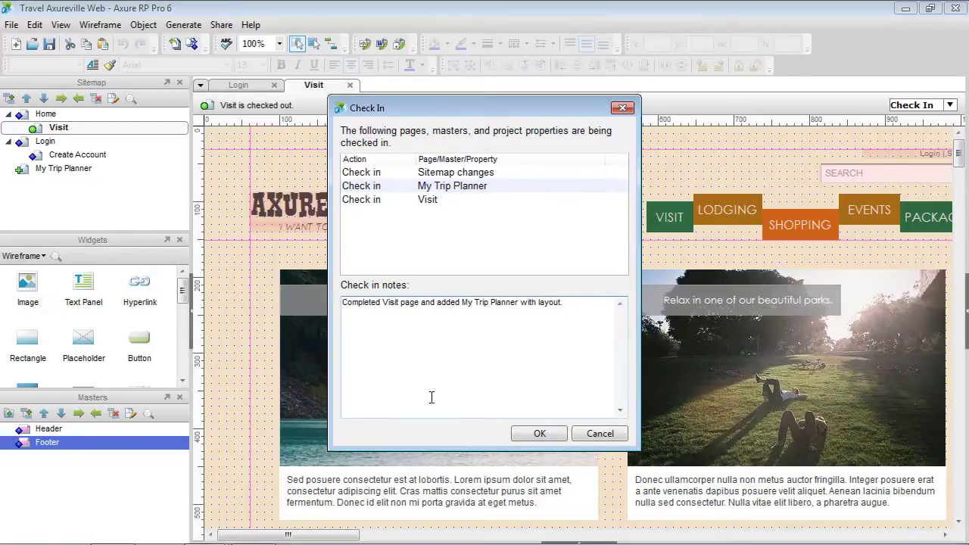
click(537, 433)
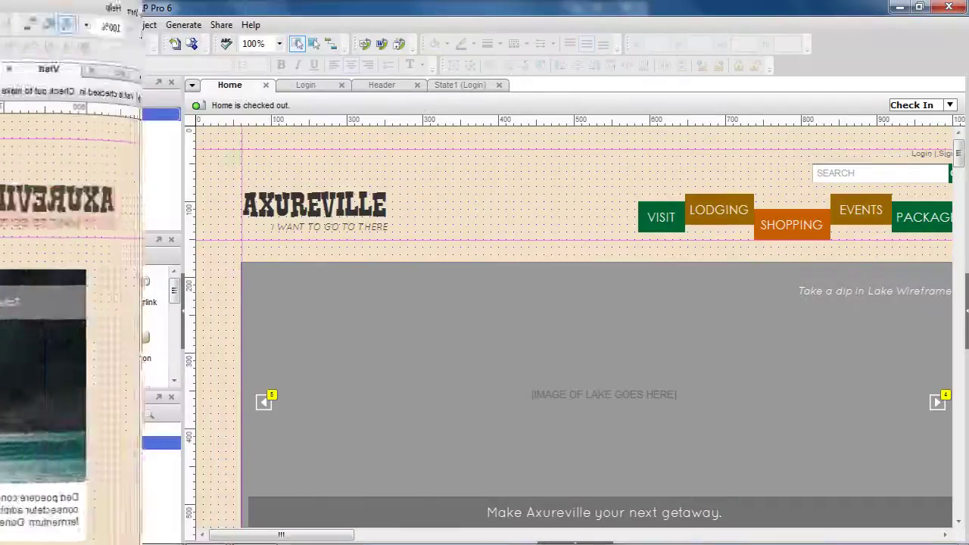
- Get all changes from the shared directory and open the updated Visit page
click(218, 27)
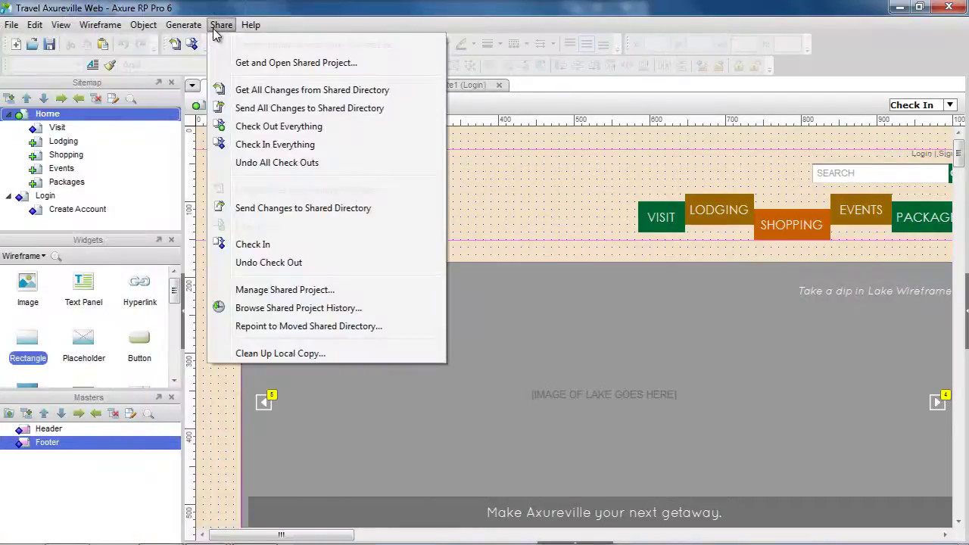
click(391, 92)
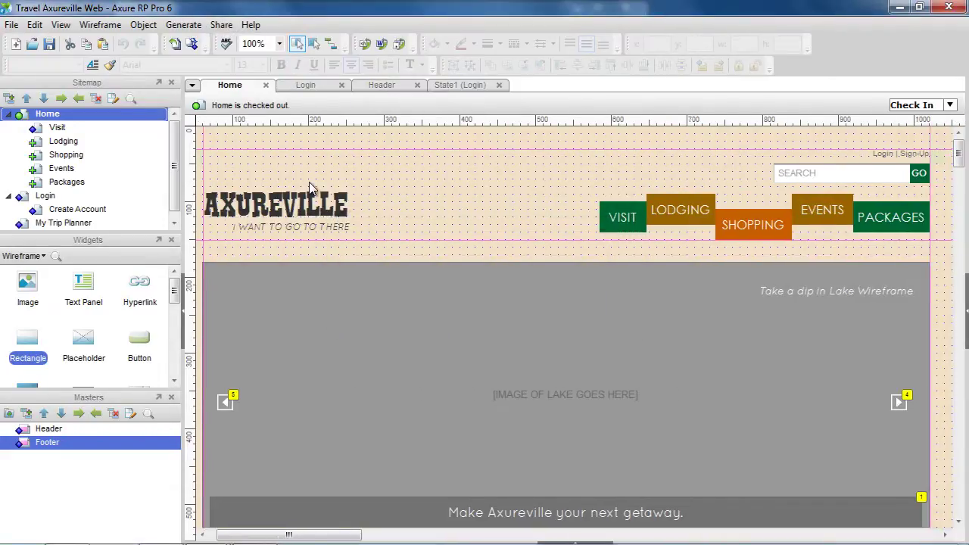
double_click(57, 127)
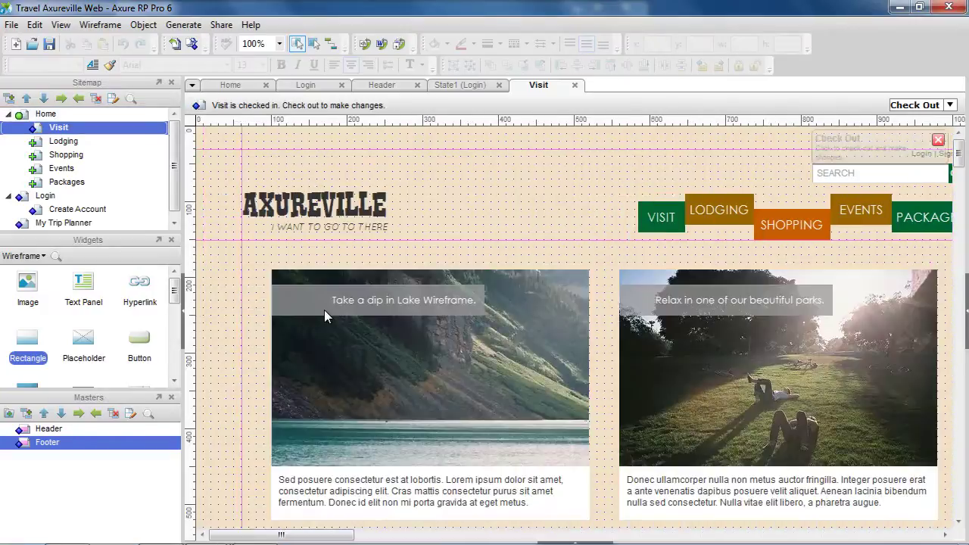
- Enlarge the Sitemap pane to show all pages and select My Trip Planner
scroll(324, 309, down, 5)
scroll(325, 310, up, 5)
drag(112, 233, 30, 263)
click(64, 222)
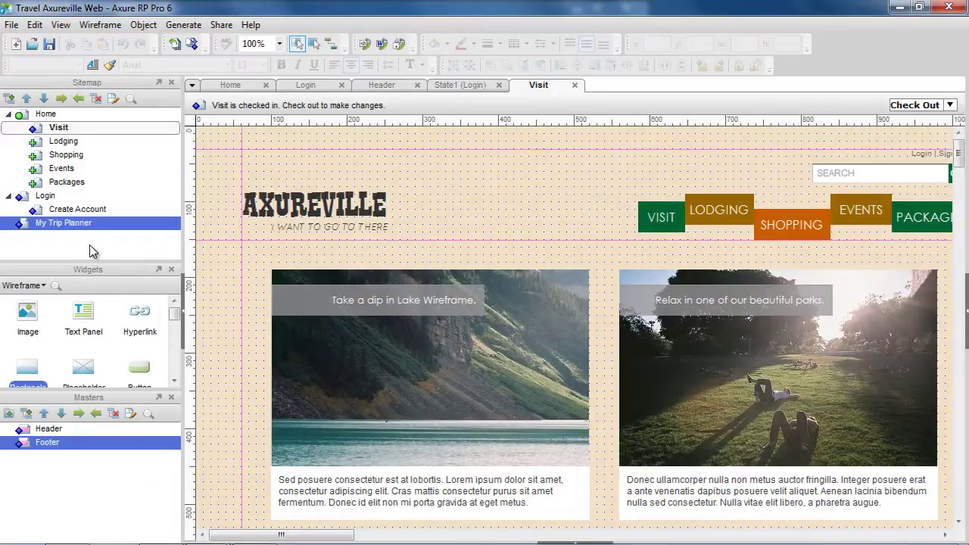
click(220, 26)
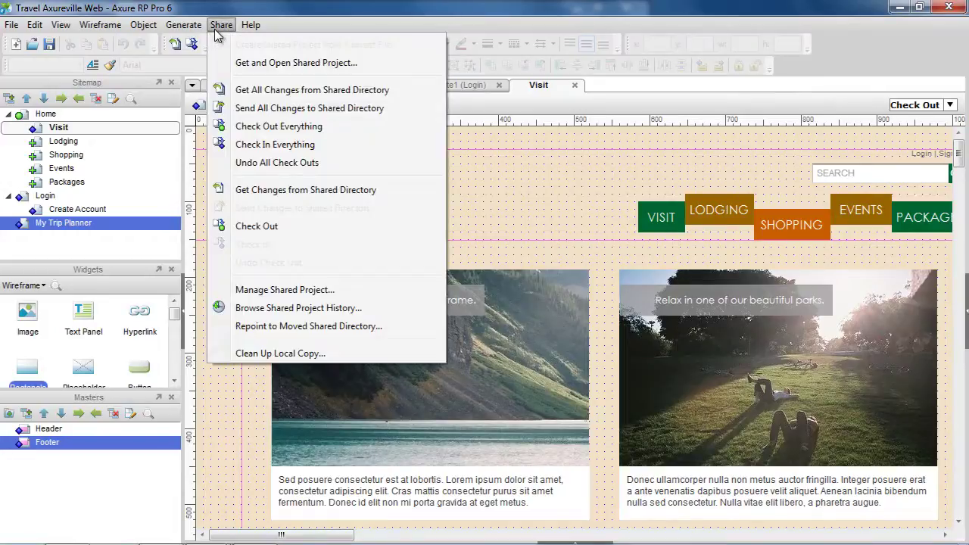
click(345, 291)
click(242, 162)
drag(751, 241, 747, 220)
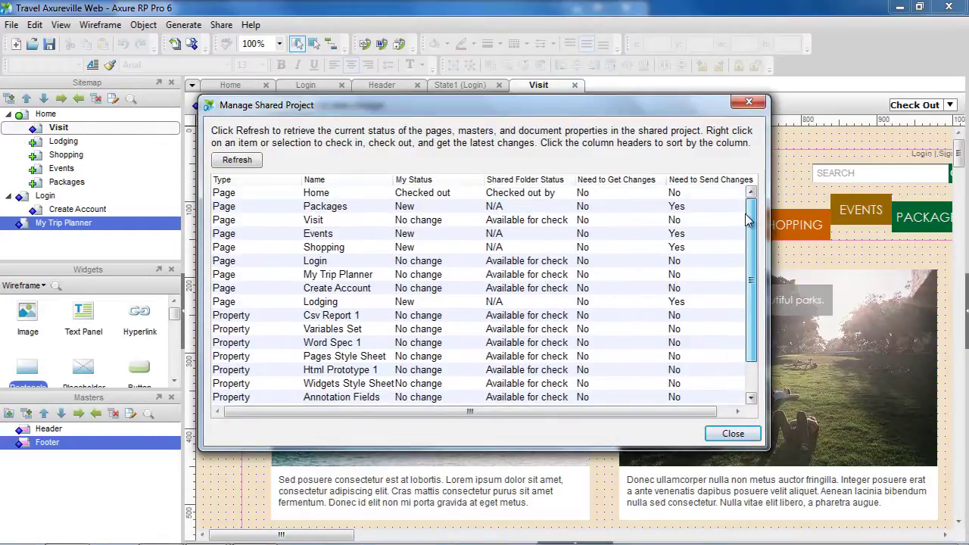
click(444, 195)
right_click(445, 195)
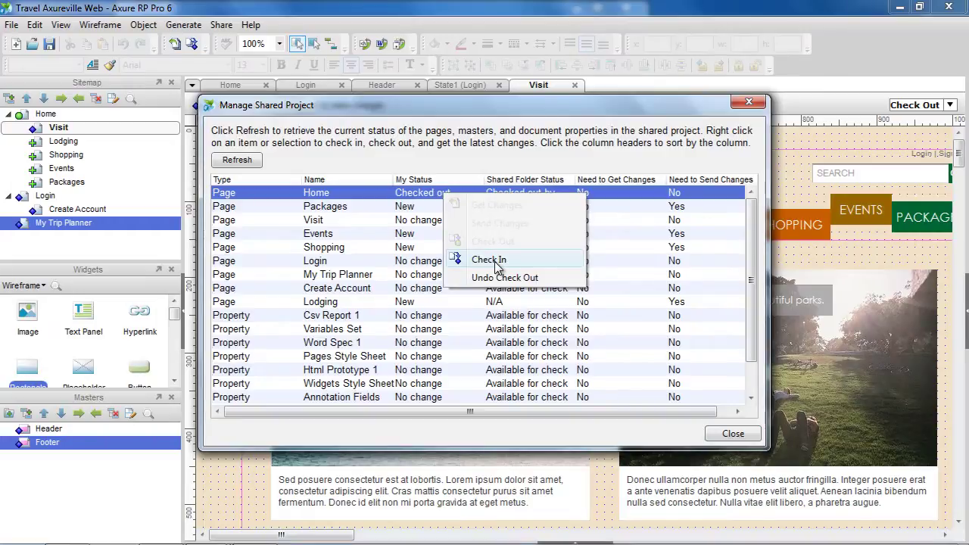
click(406, 274)
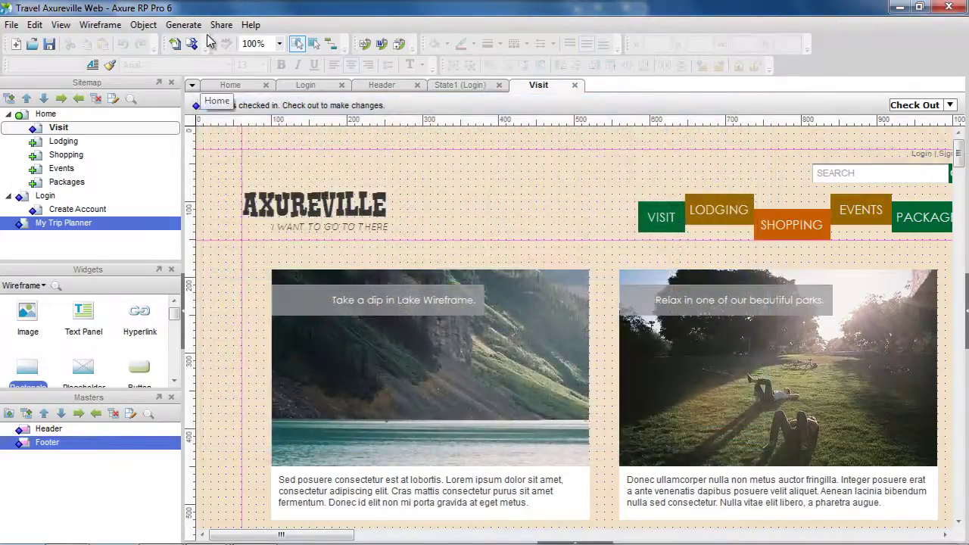
click(221, 24)
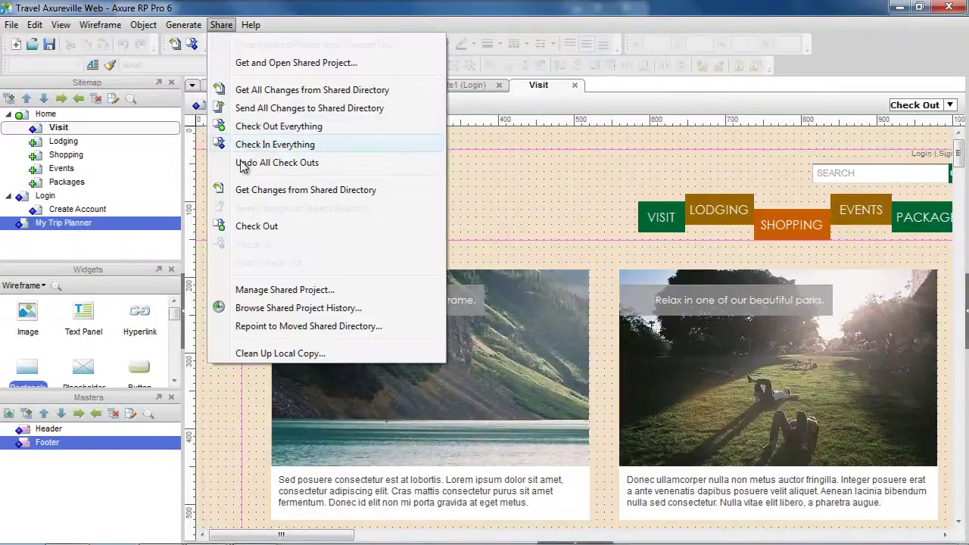
click(379, 310)
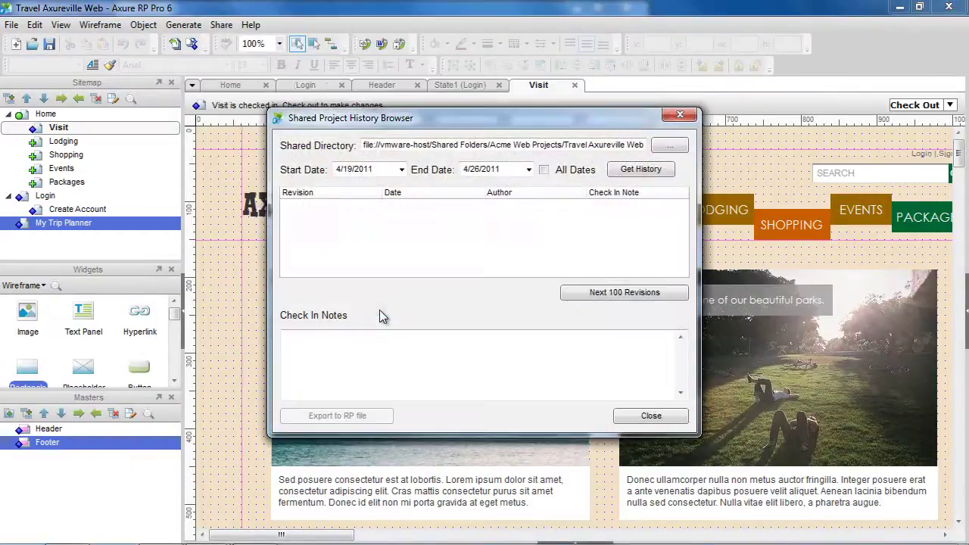
click(619, 171)
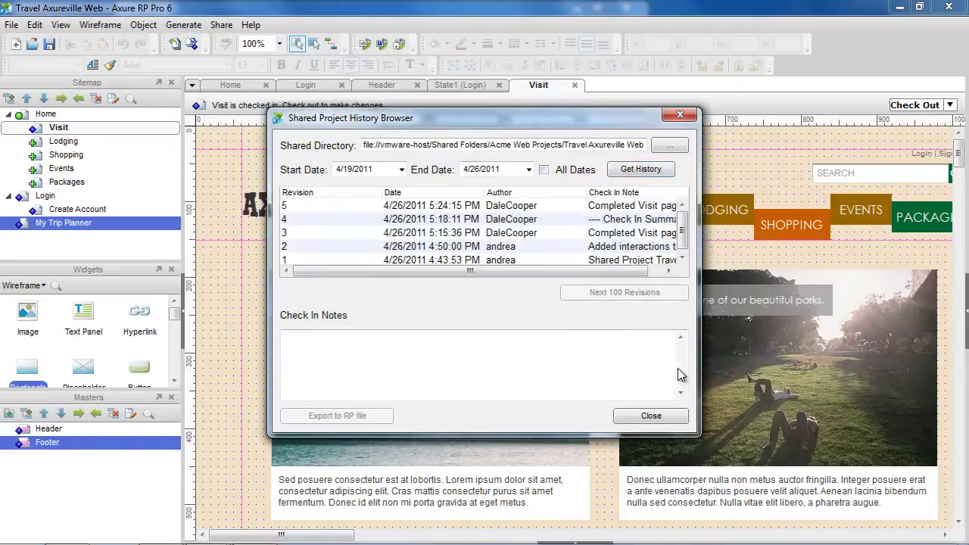
drag(698, 429, 820, 476)
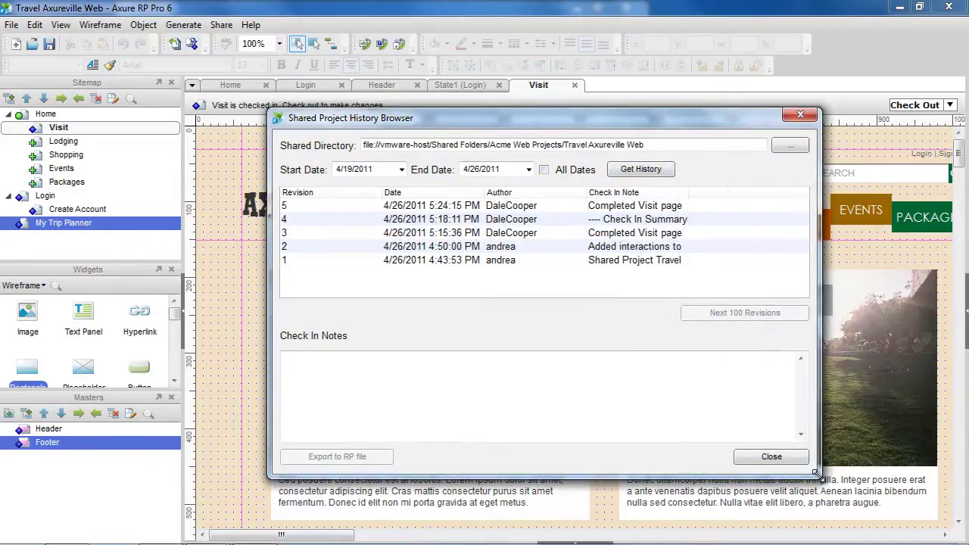
click(535, 205)
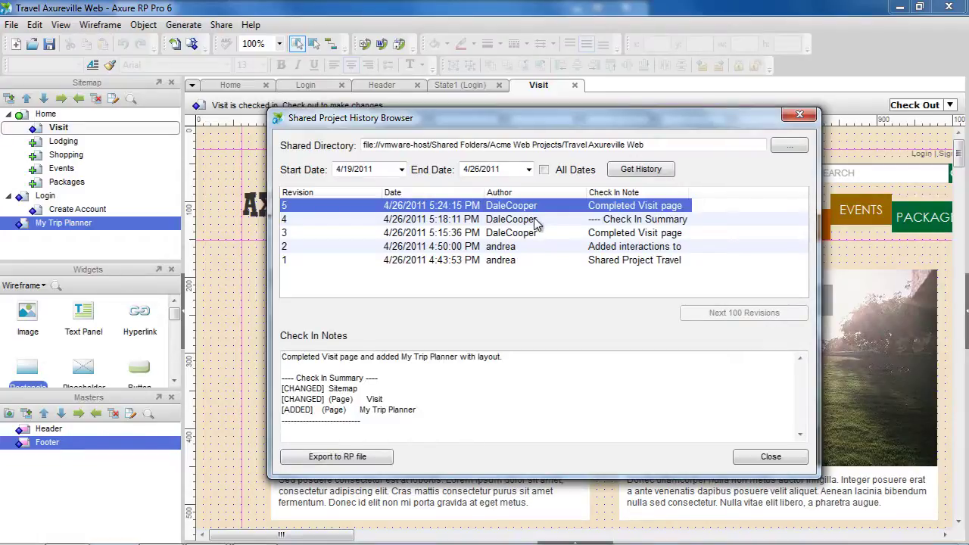
click(534, 248)
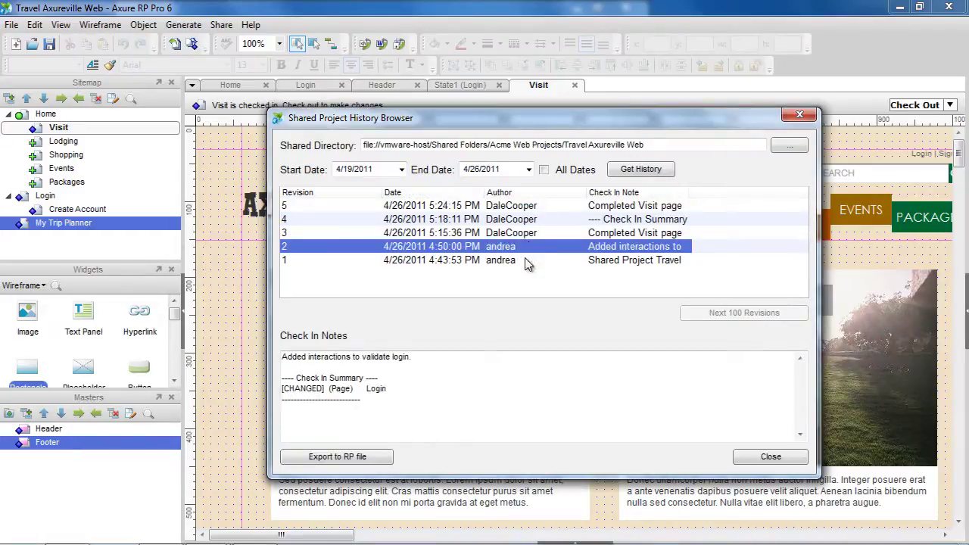
click(528, 262)
click(495, 234)
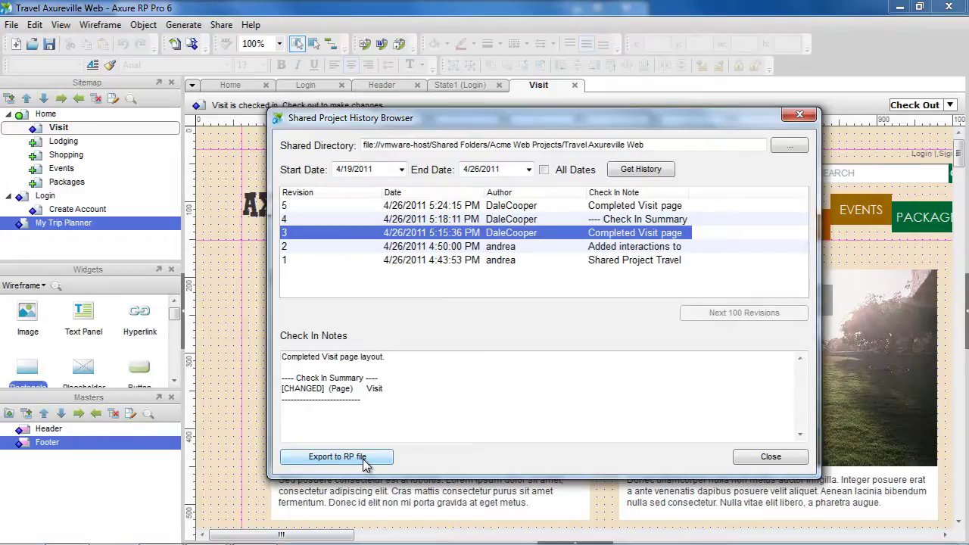
click(759, 458)
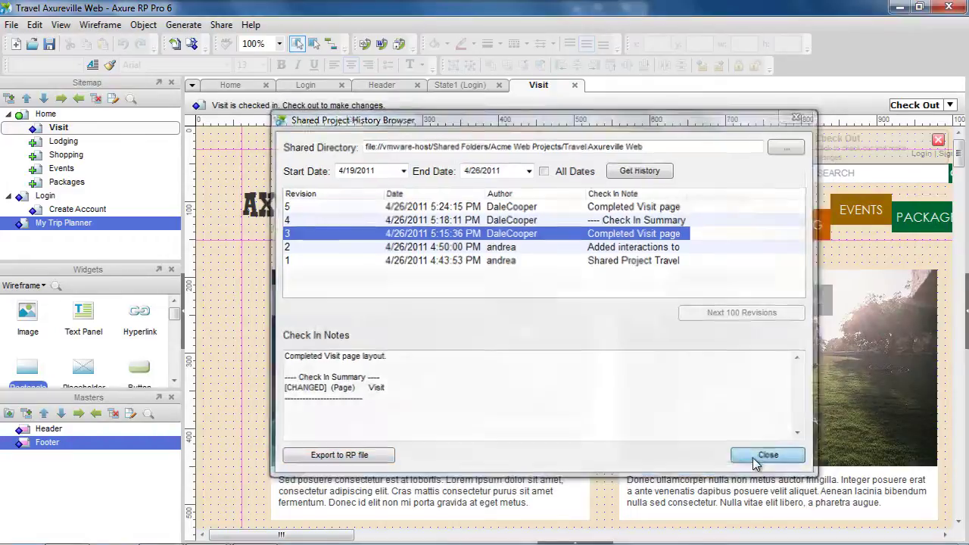